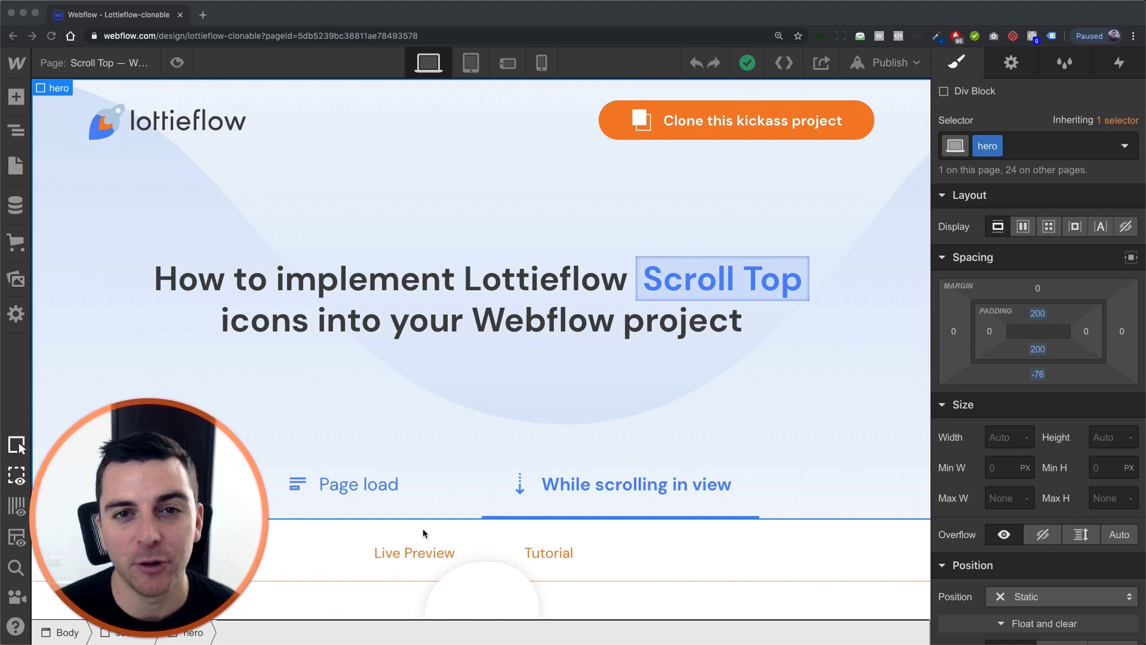
Preview the Lottieflow Scroll Top clonable page as a visitor would see it
{"action": "left_click", "coordinate": [176, 62]}
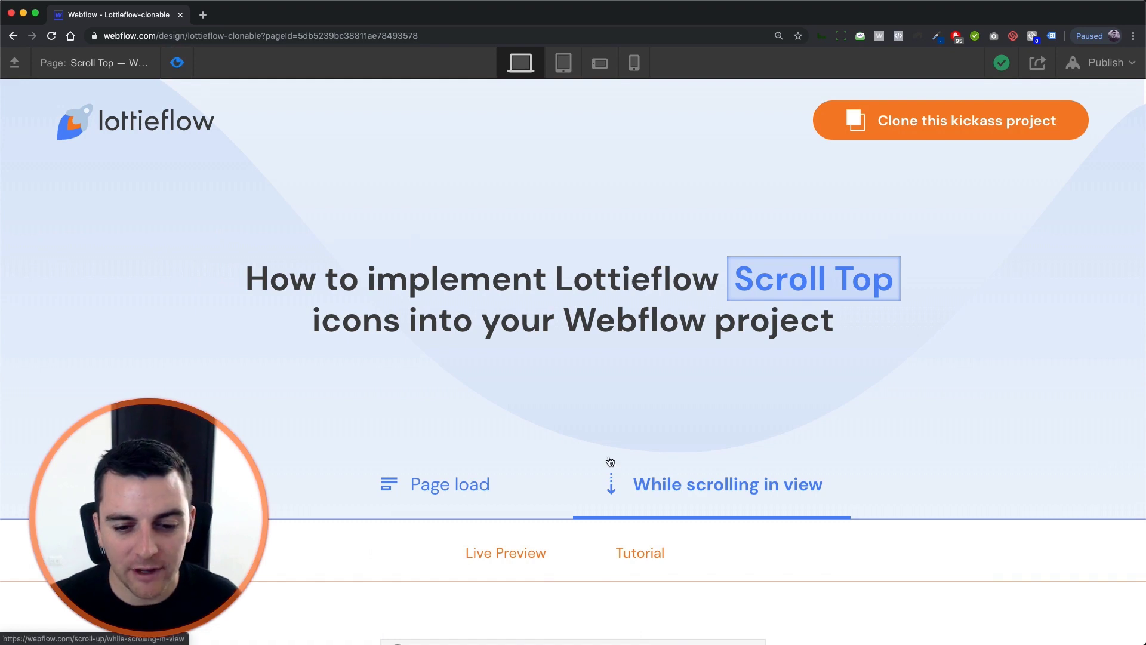
Scroll down to the icon list and back up to watch the Scroll Top icon animate
{"action": "scroll", "coordinate": [609, 461], "scroll_direction": "down", "scroll_amount": 12}
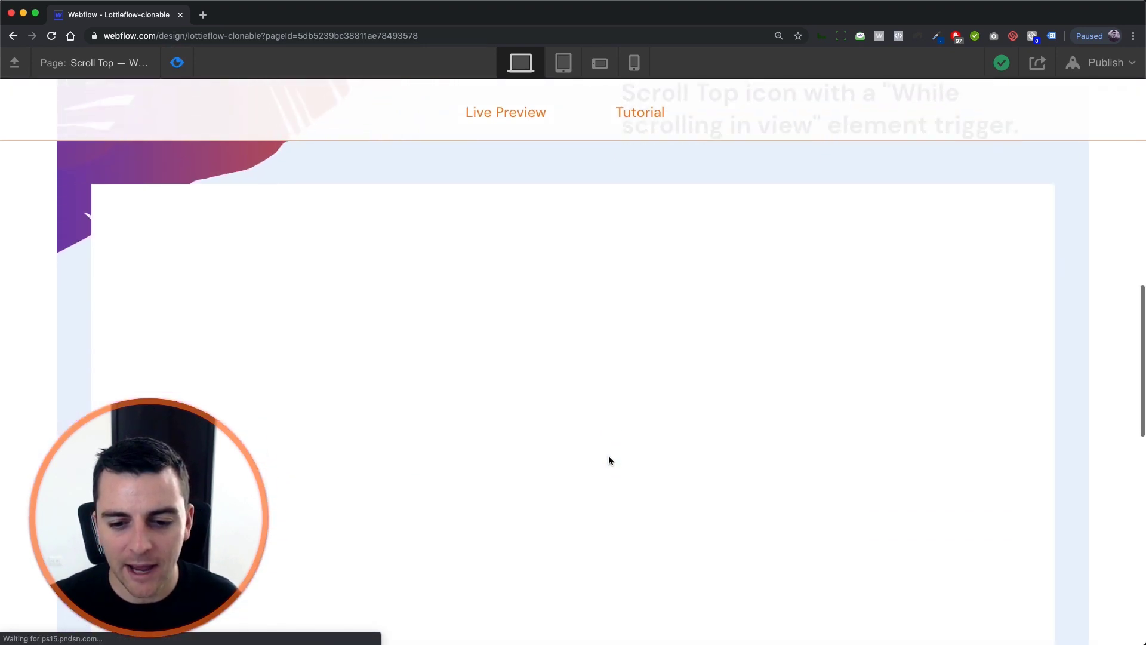
{"action": "scroll", "coordinate": [608, 461], "scroll_direction": "down", "scroll_amount": 7}
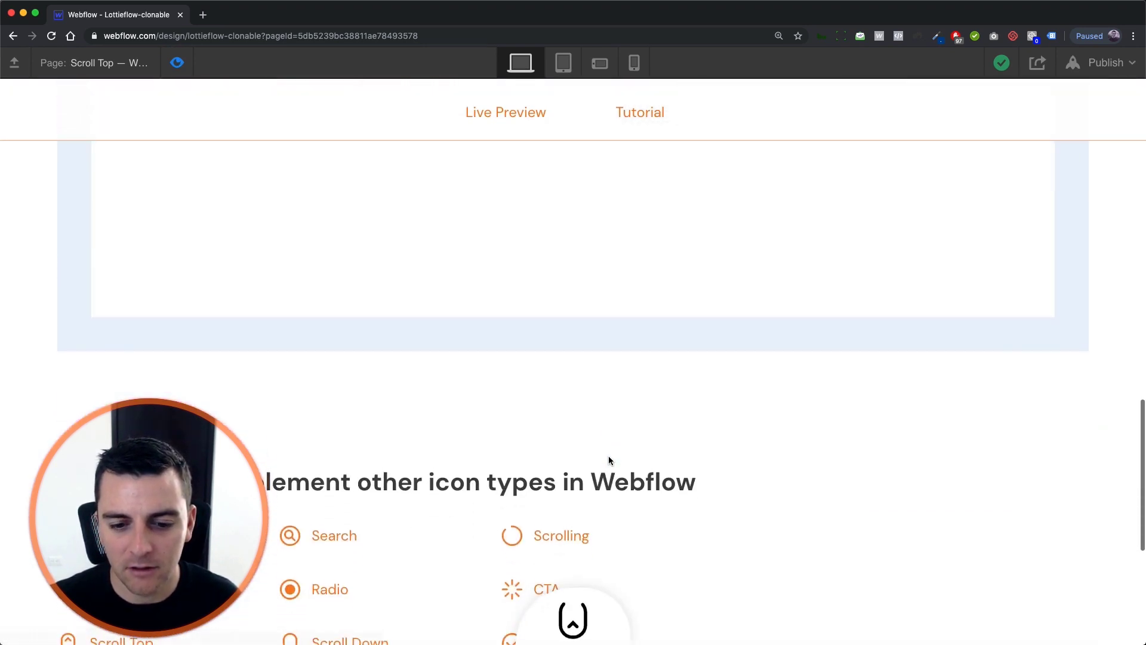
{"action": "scroll", "coordinate": [609, 460], "scroll_direction": "up", "scroll_amount": 2}
{"action": "scroll", "coordinate": [608, 460], "scroll_direction": "down", "scroll_amount": 2}
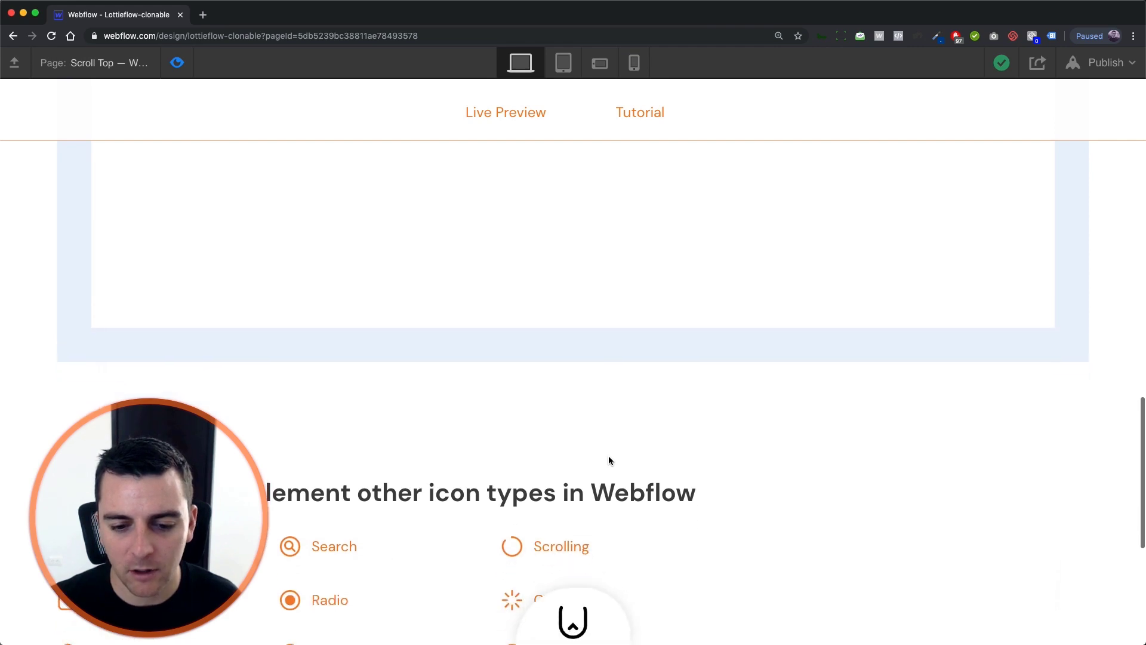
{"action": "scroll", "coordinate": [609, 457], "scroll_direction": "down", "scroll_amount": 3}
{"action": "scroll", "coordinate": [608, 457], "scroll_direction": "up", "scroll_amount": 3}
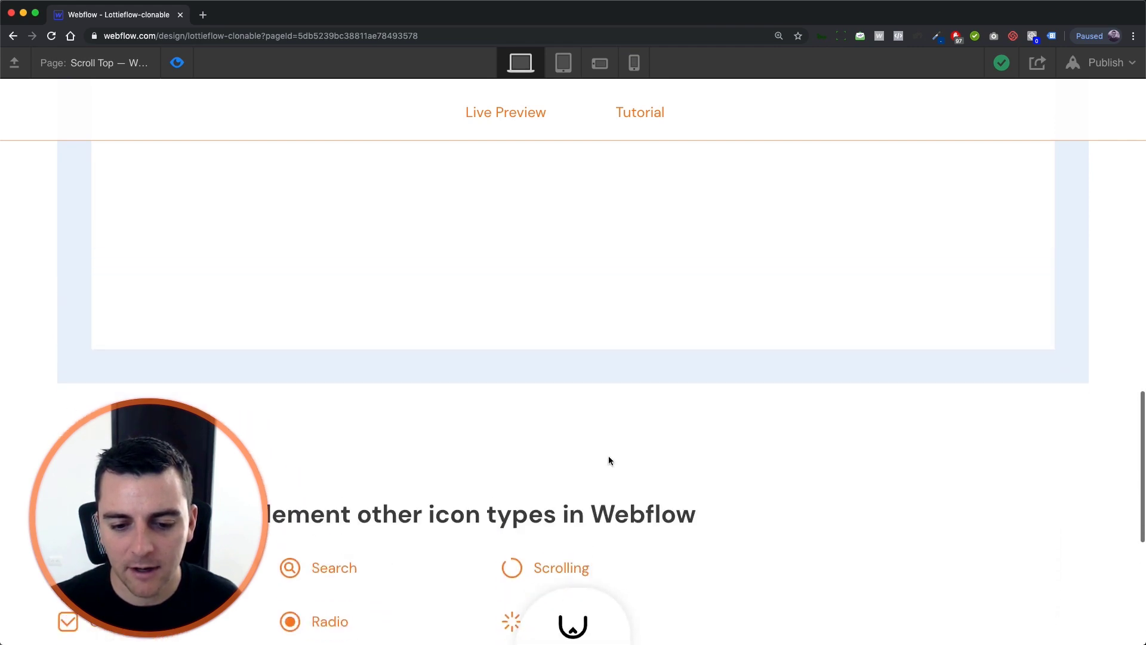
{"action": "scroll", "coordinate": [609, 458], "scroll_direction": "down", "scroll_amount": 3}
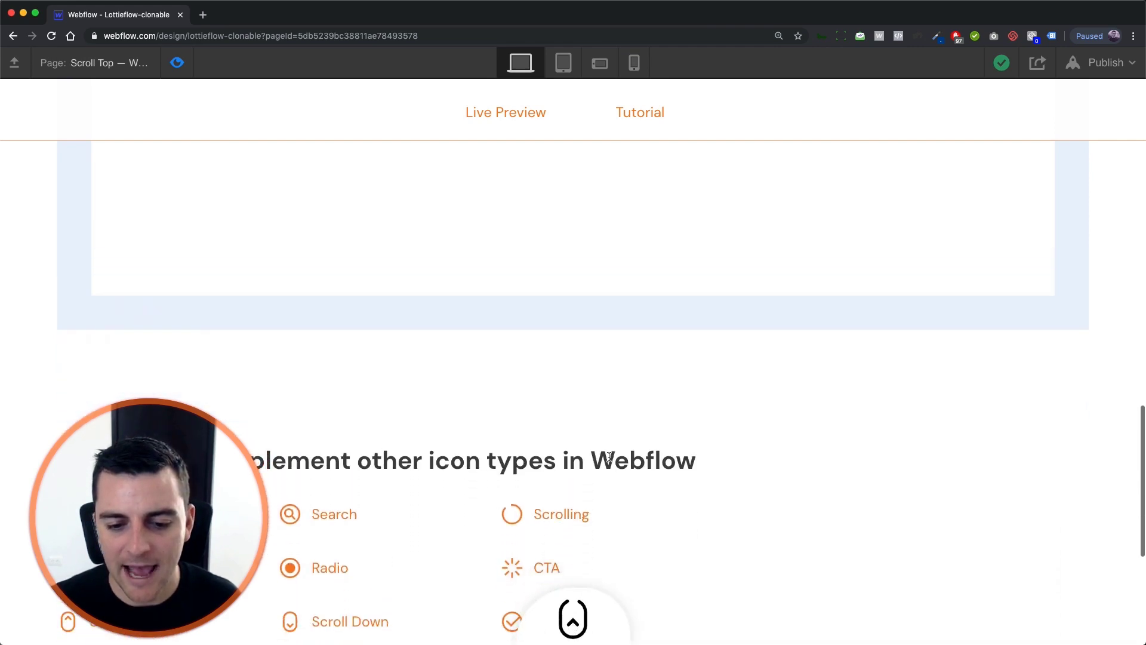
{"action": "scroll", "coordinate": [609, 458], "scroll_direction": "down", "scroll_amount": 5}
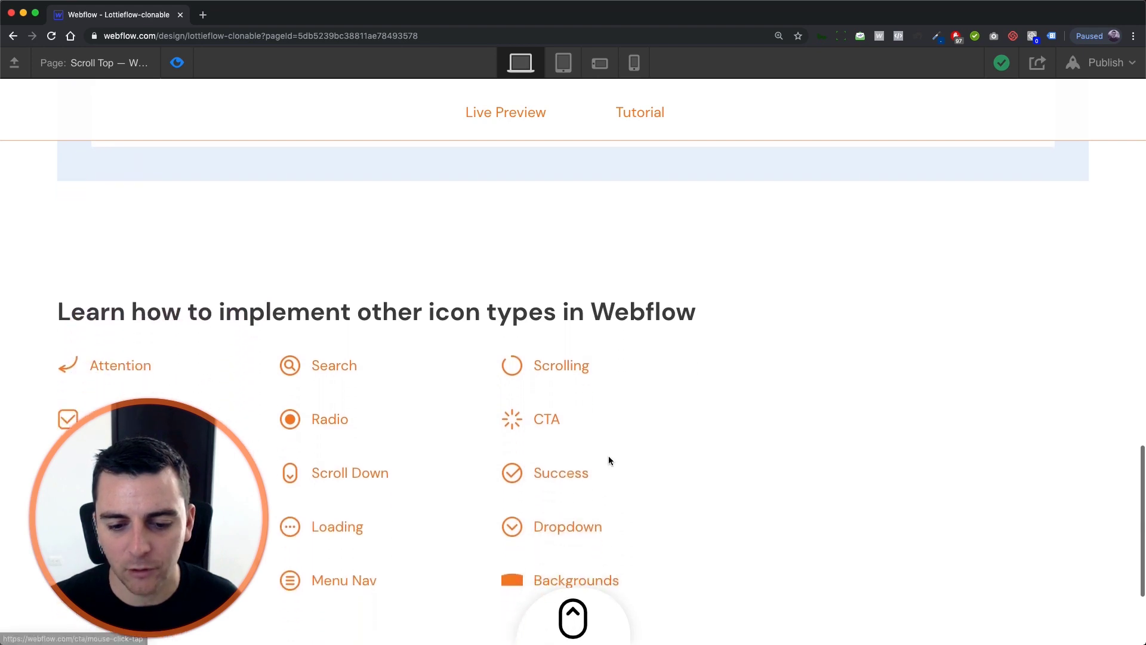
{"action": "scroll", "coordinate": [608, 459], "scroll_direction": "down", "scroll_amount": 2}
{"action": "scroll", "coordinate": [608, 459], "scroll_direction": "down", "scroll_amount": 2}
{"action": "scroll", "coordinate": [609, 459], "scroll_direction": "up", "scroll_amount": 5}
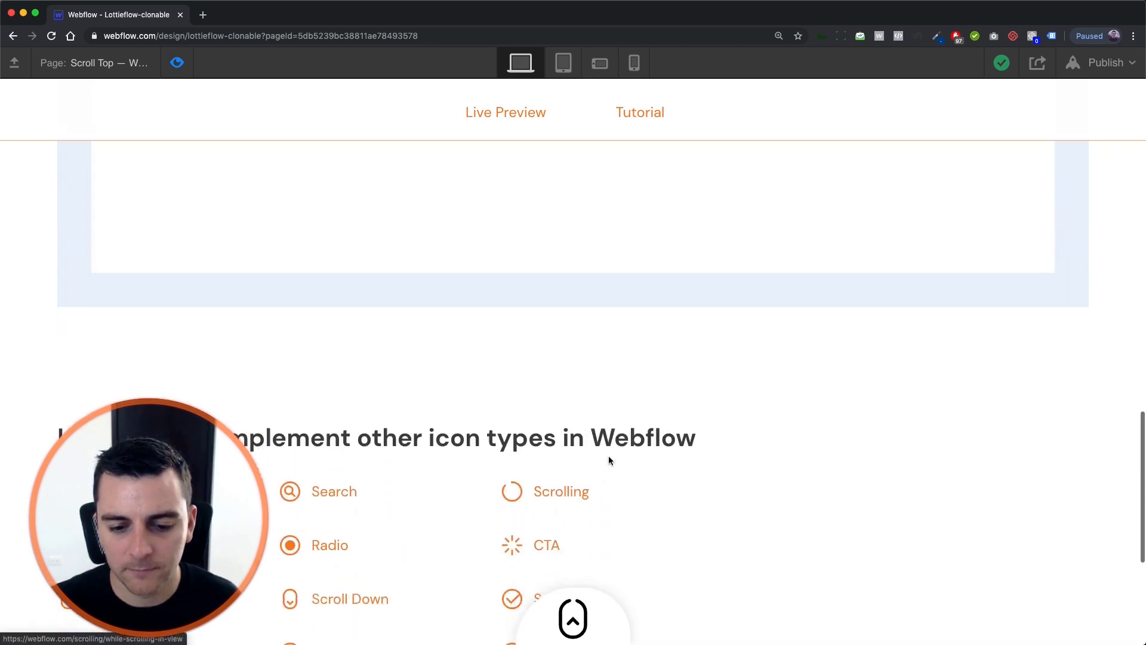
{"action": "scroll", "coordinate": [608, 459], "scroll_direction": "down", "scroll_amount": 10}
{"action": "scroll", "coordinate": [608, 459], "scroll_direction": "up", "scroll_amount": 15}
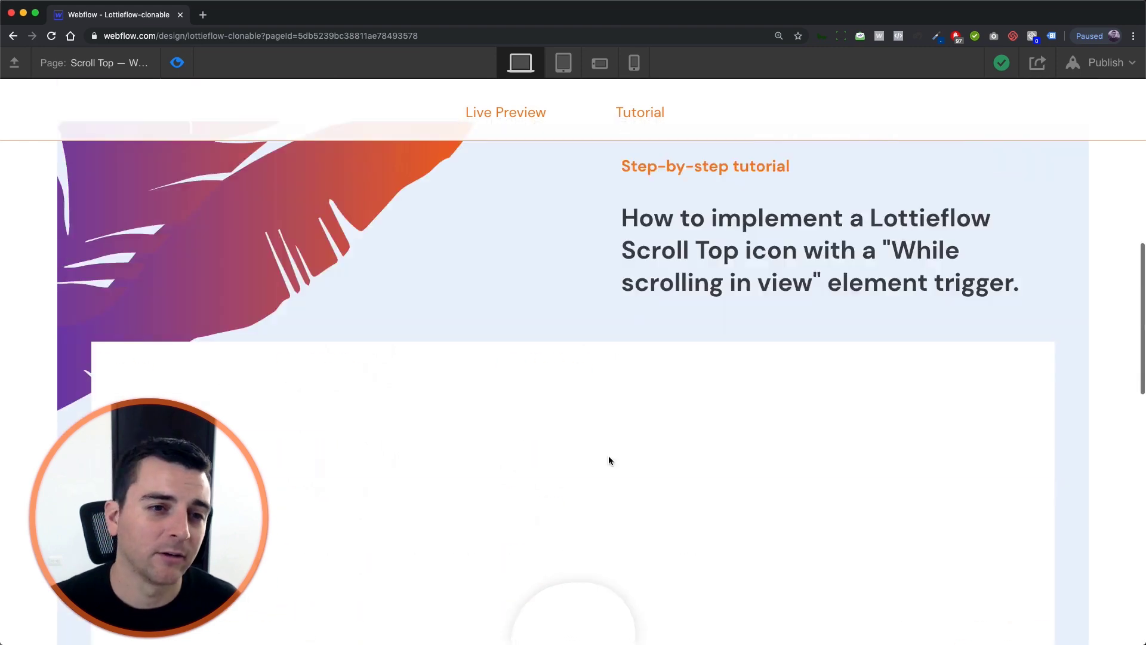
{"action": "scroll", "coordinate": [607, 458], "scroll_direction": "up", "scroll_amount": 4}
Toggle Preview off and on again, ending back in the Designer
{"action": "left_click", "coordinate": [176, 63]}
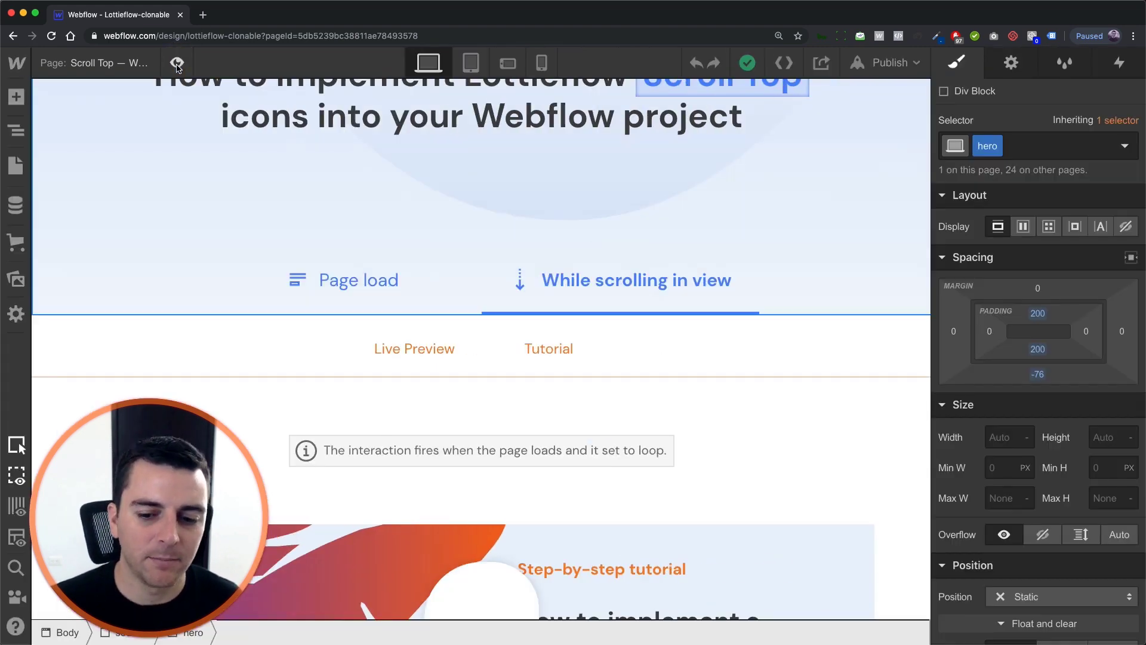
{"action": "left_click", "coordinate": [176, 63]}
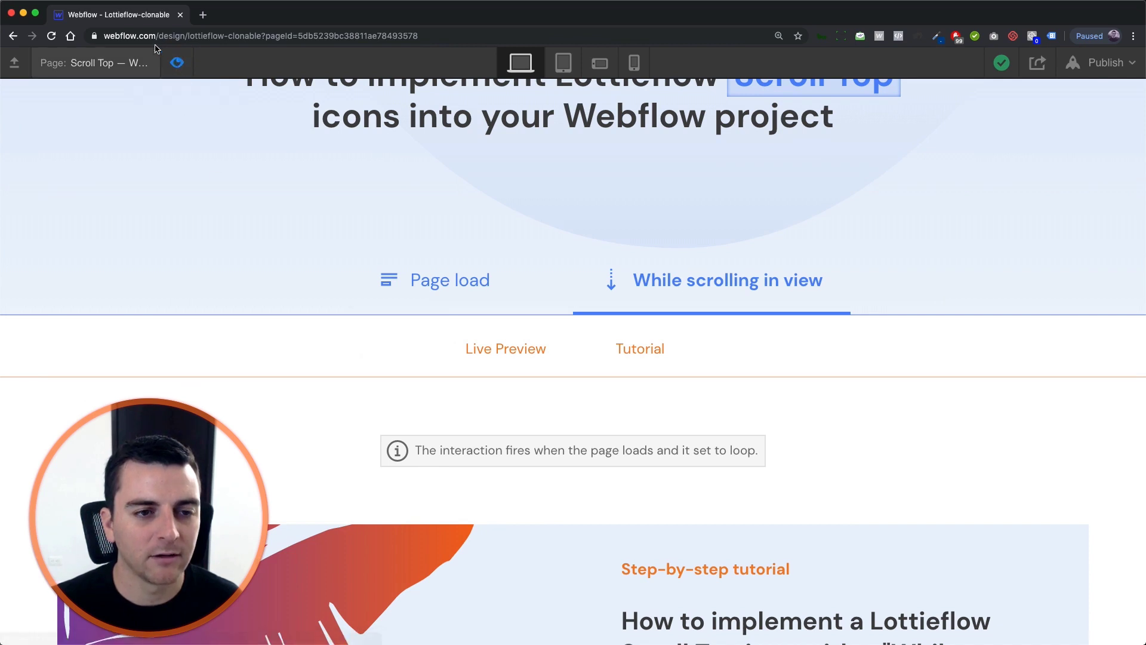
{"action": "left_click", "coordinate": [177, 63]}
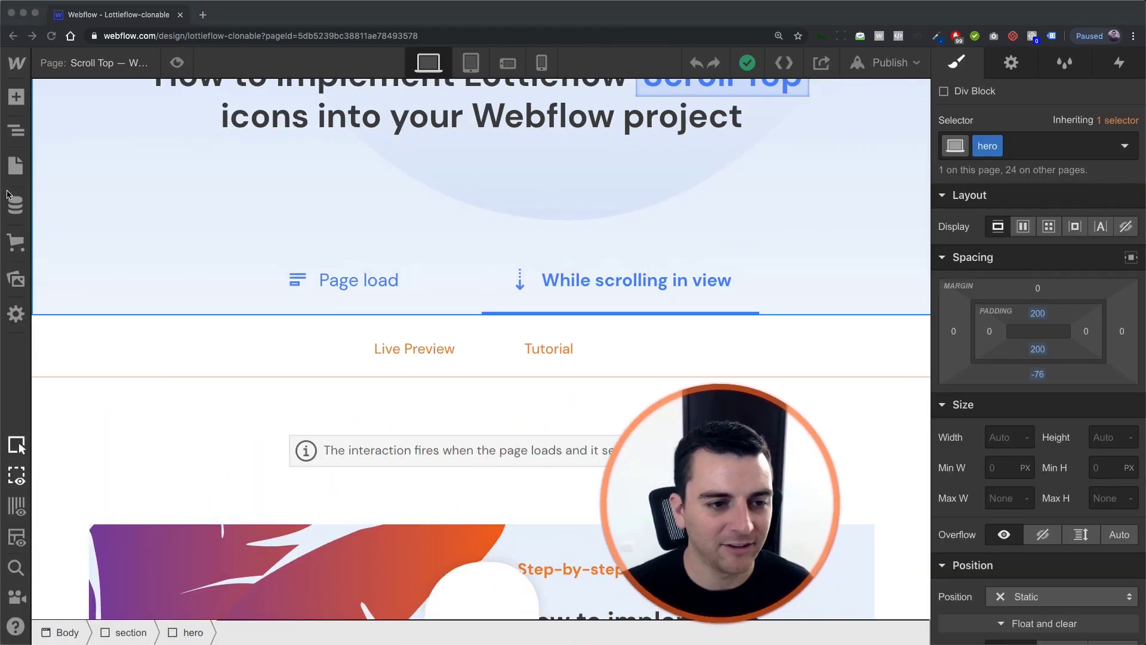
Select [LF] Scroll Up Trigger in the Navigator and review its 75 VH, absolute, z-index -1 styling
{"action": "left_click", "coordinate": [16, 130]}
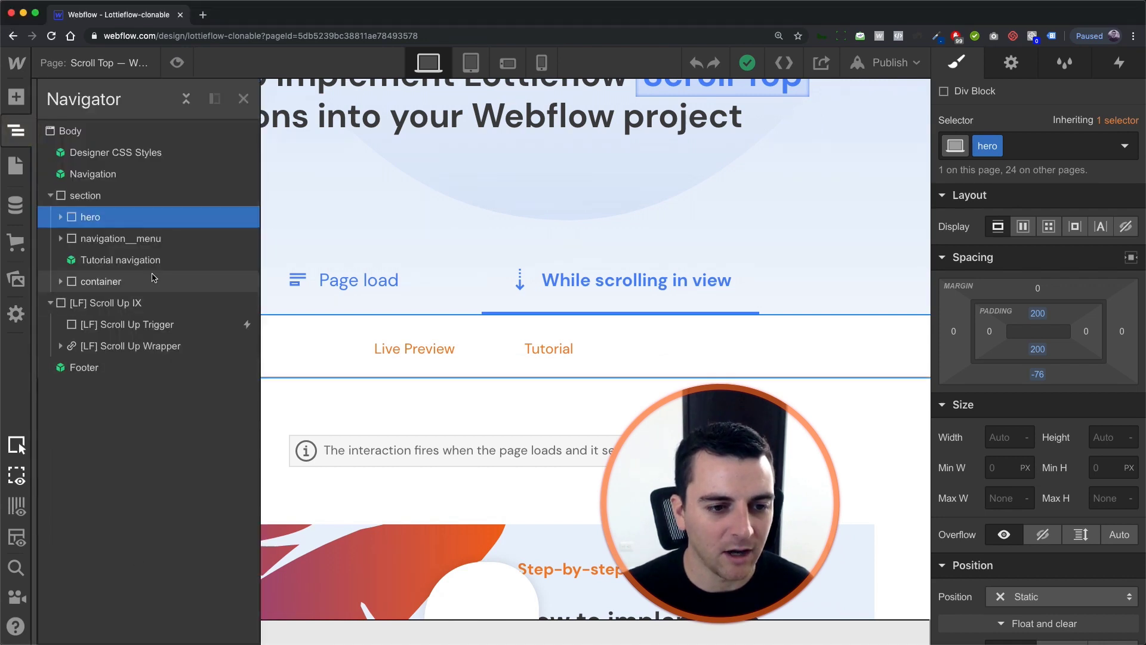
{"action": "left_click", "coordinate": [146, 327]}
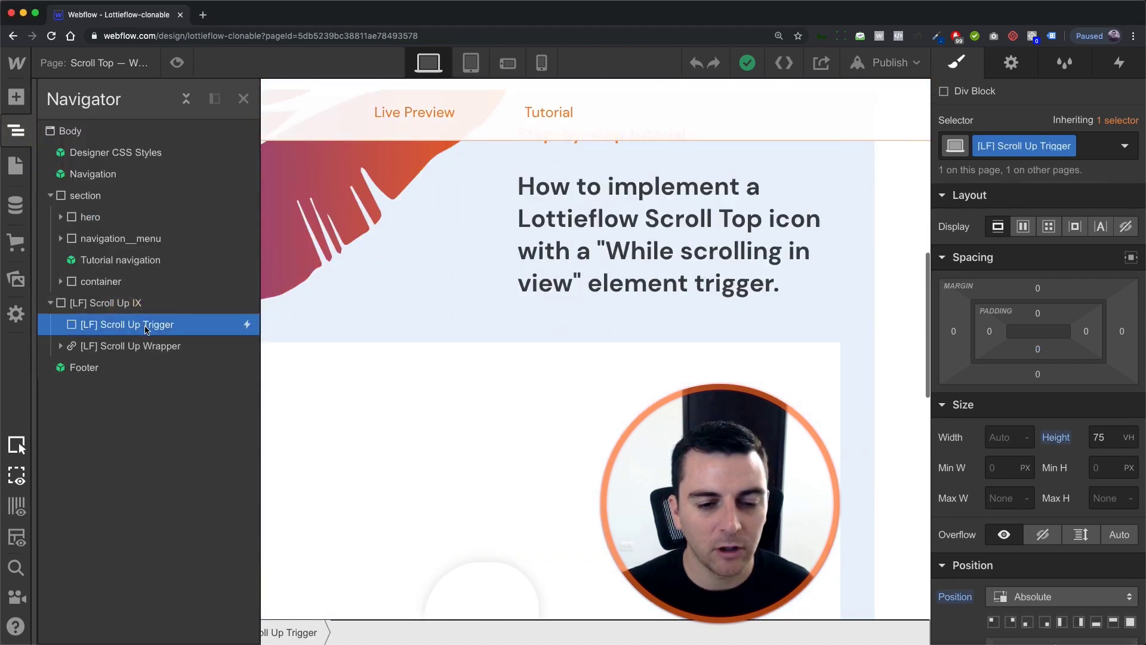
{"action": "scroll", "coordinate": [1026, 487], "scroll_direction": "down", "scroll_amount": 1}
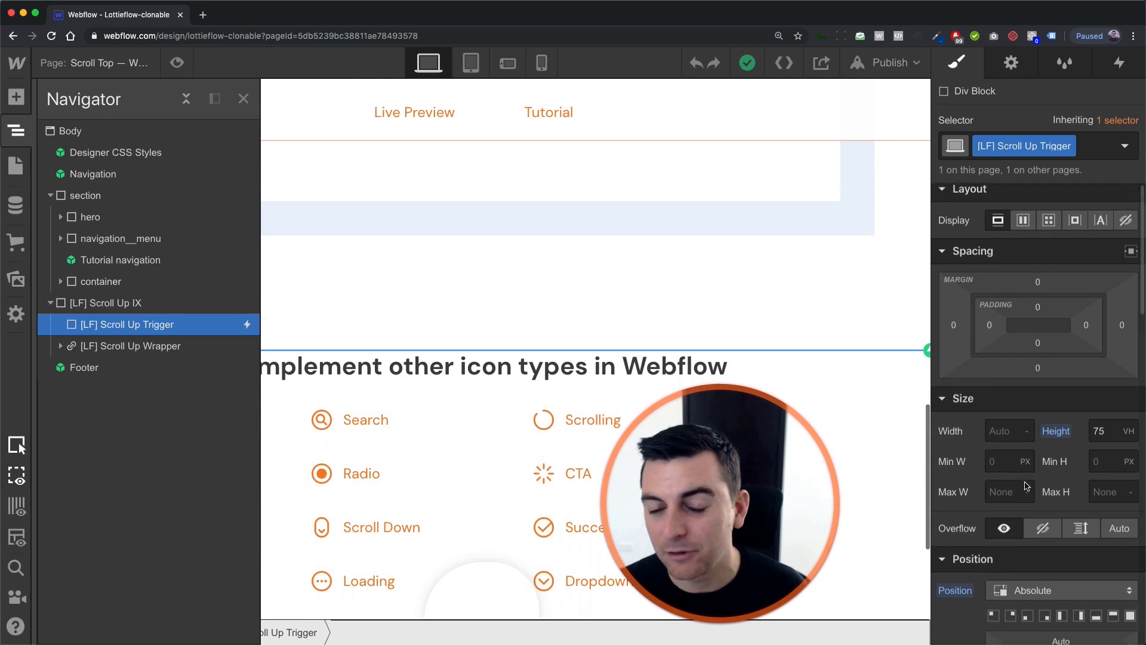
{"action": "scroll", "coordinate": [1026, 486], "scroll_direction": "down", "scroll_amount": 2}
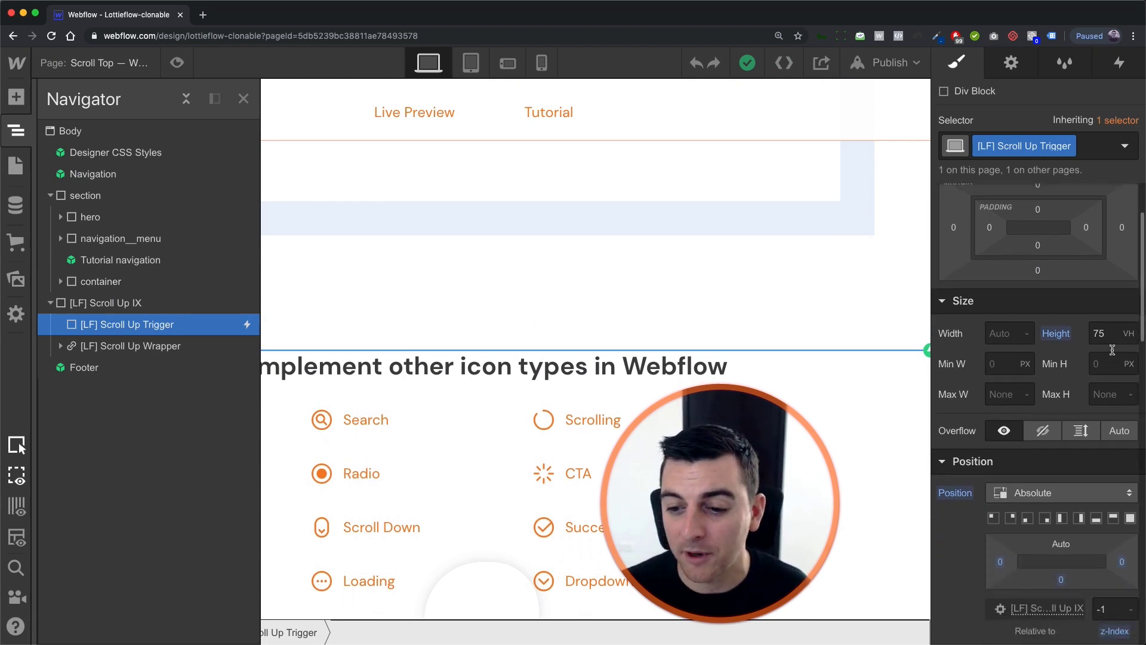
{"action": "scroll", "coordinate": [1112, 352], "scroll_direction": "down", "scroll_amount": 1}
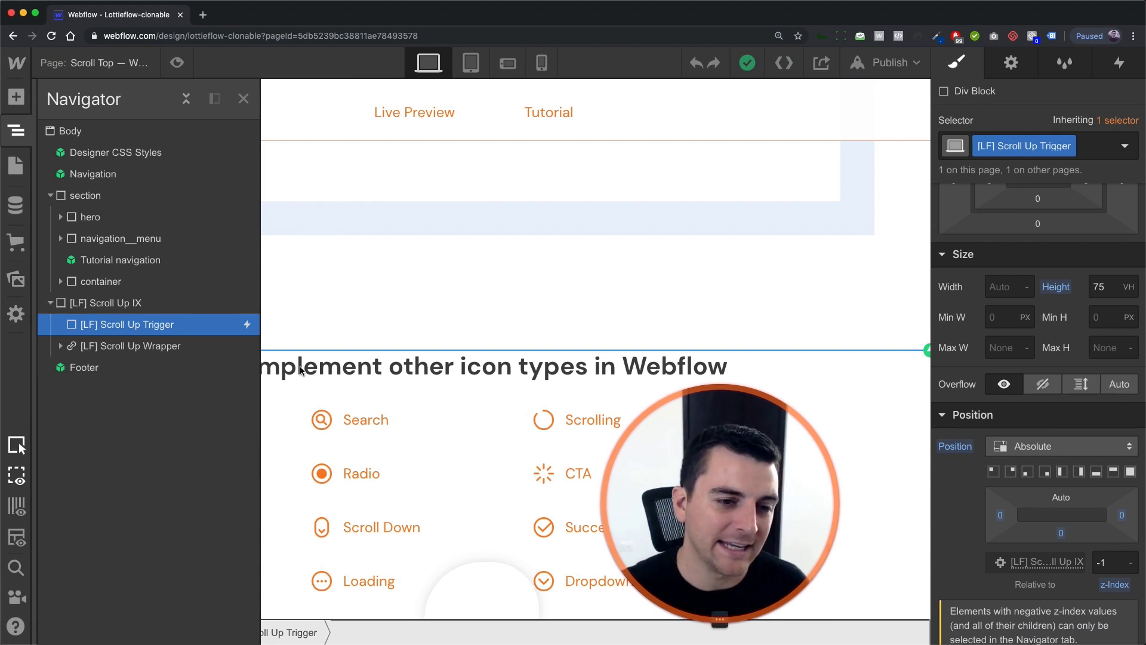
Compare the parent [LF] Scroll Up IX, then select the fixed 128×64 px [LF] Scroll Up Wrapper
{"action": "left_click", "coordinate": [170, 303]}
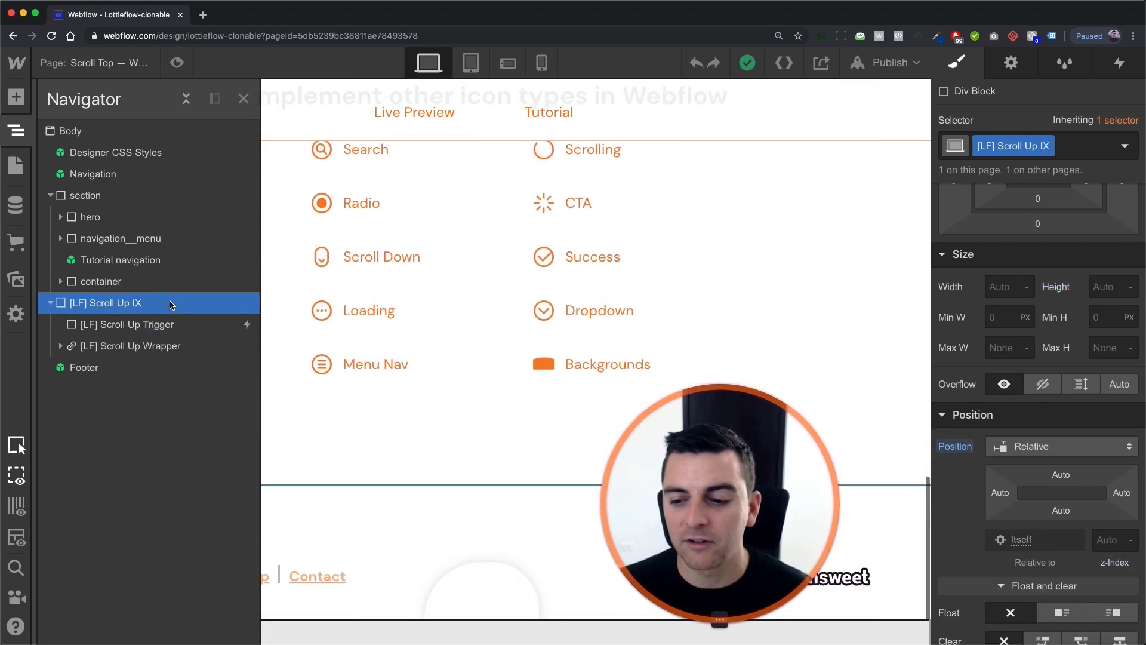
{"action": "left_click", "coordinate": [170, 325]}
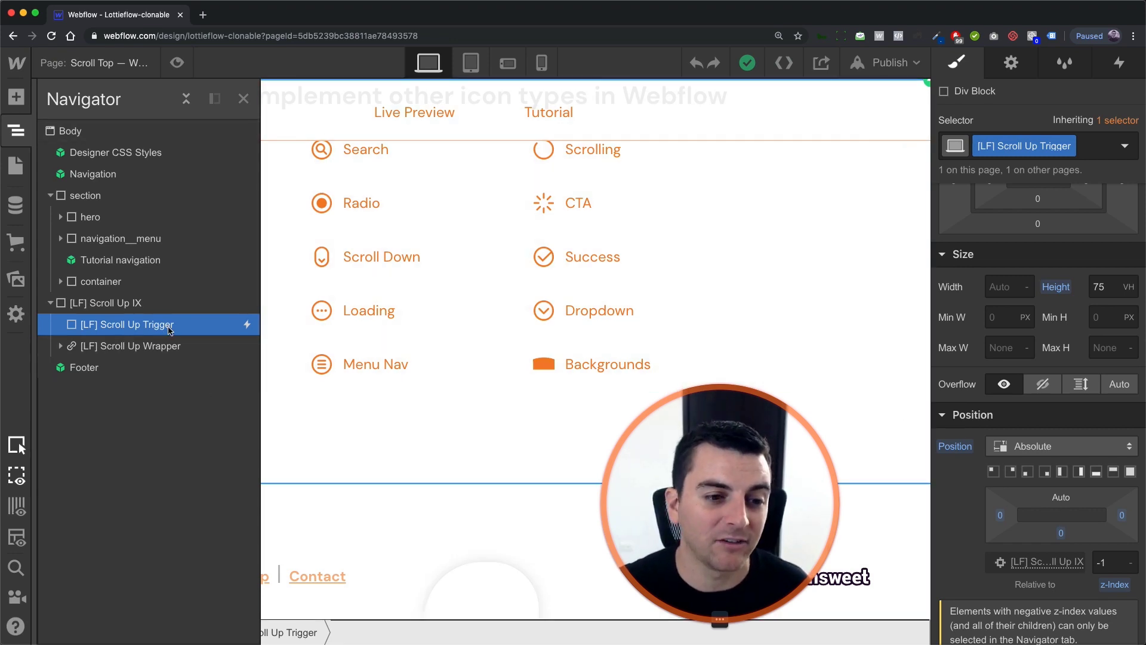
{"action": "left_click", "coordinate": [133, 346]}
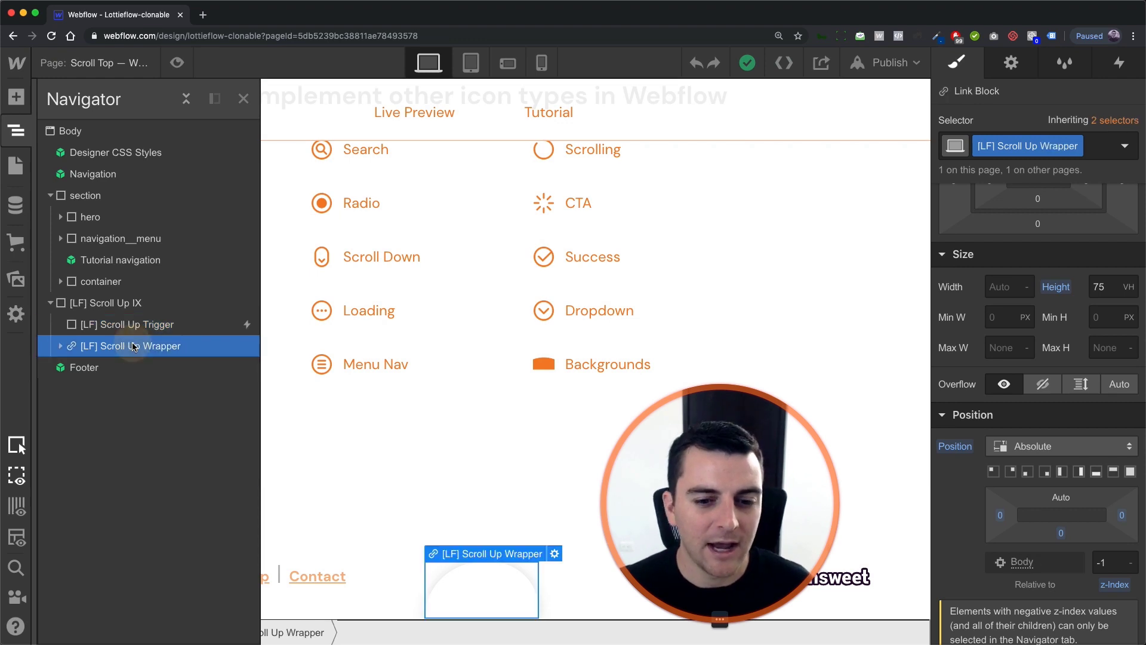
Show the Scroll Up Trigger's While scrolling in view and Scroll into view interactions, revealing the nested Scroll Up Icon
{"action": "left_click", "coordinate": [1119, 63]}
{"action": "left_click", "coordinate": [246, 324]}
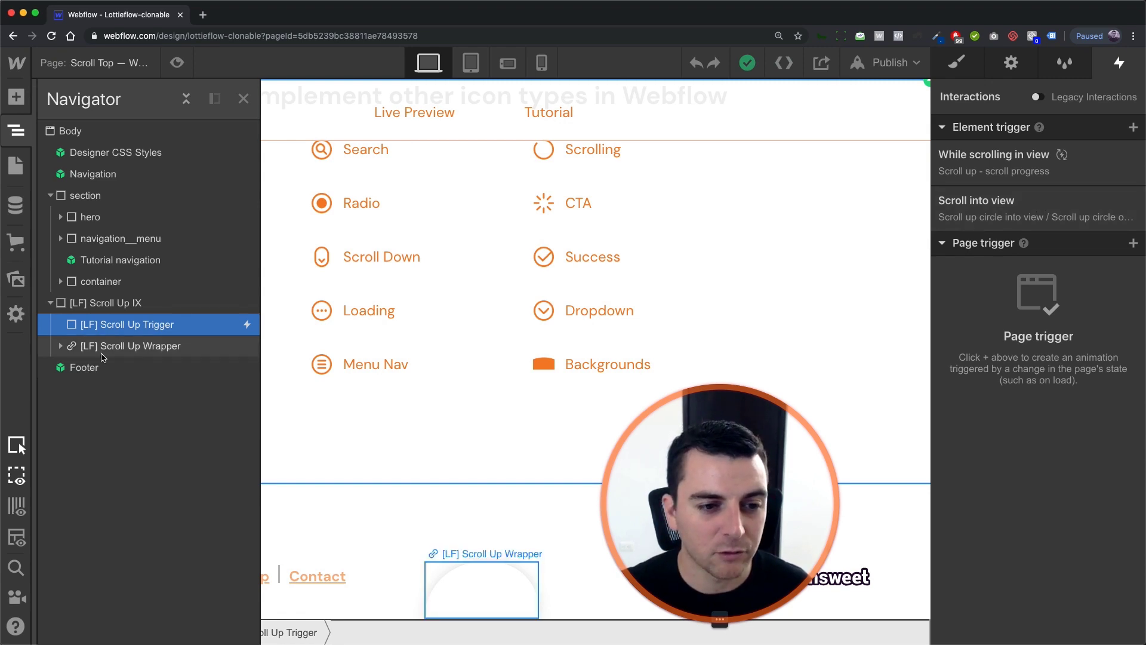
{"action": "left_click", "coordinate": [60, 345]}
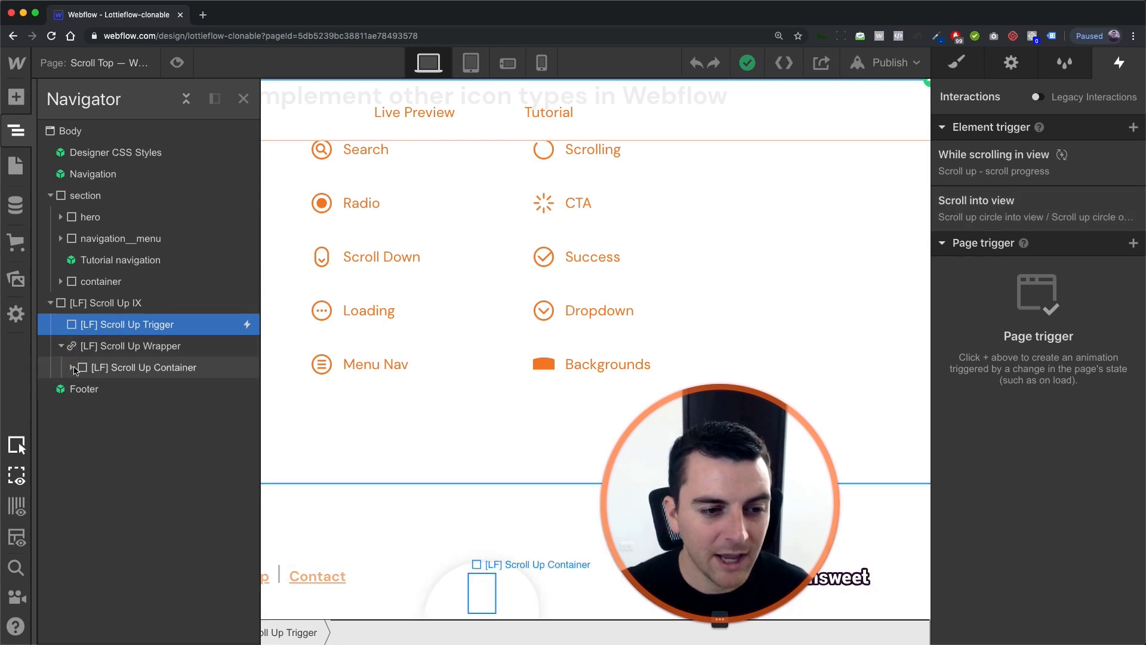
{"action": "left_click", "coordinate": [71, 368]}
{"action": "left_click", "coordinate": [121, 389]}
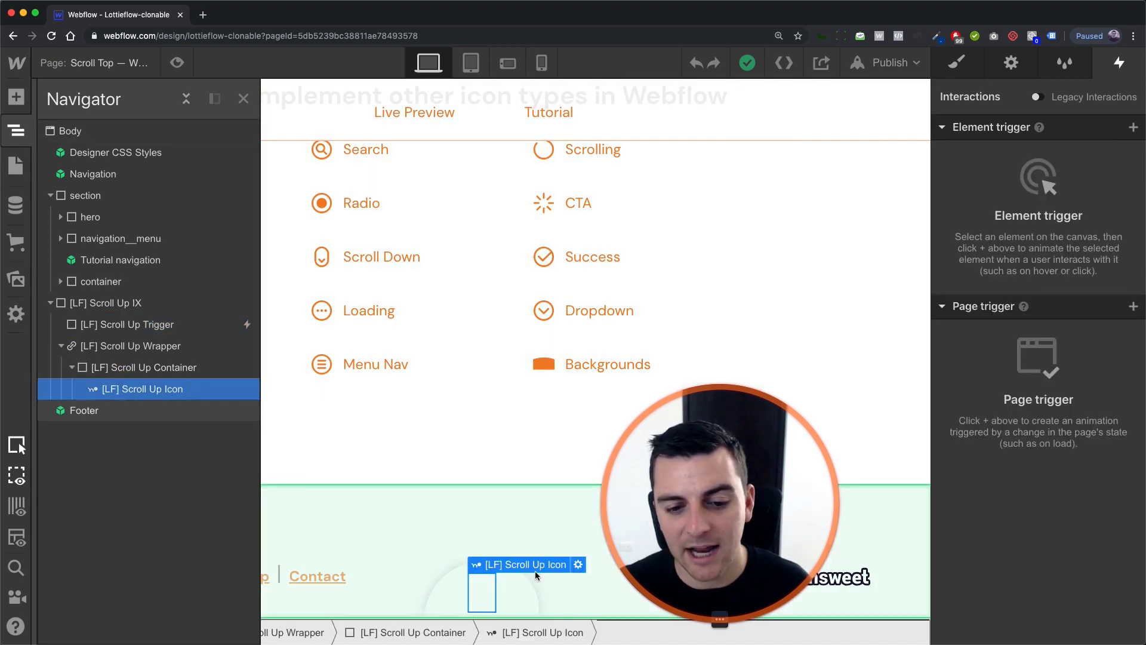
{"action": "left_click", "coordinate": [196, 332]}
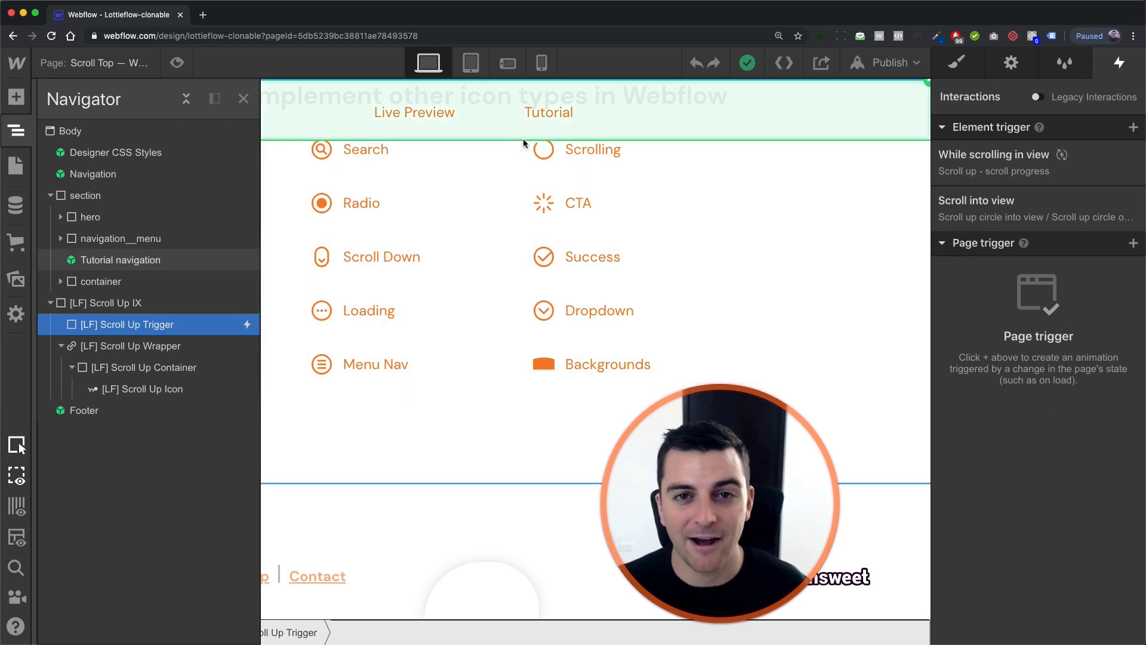
Close the Navigator and open the Scroll into view trigger's 'Scroll up circle into view' animation
{"action": "left_click", "coordinate": [242, 98]}
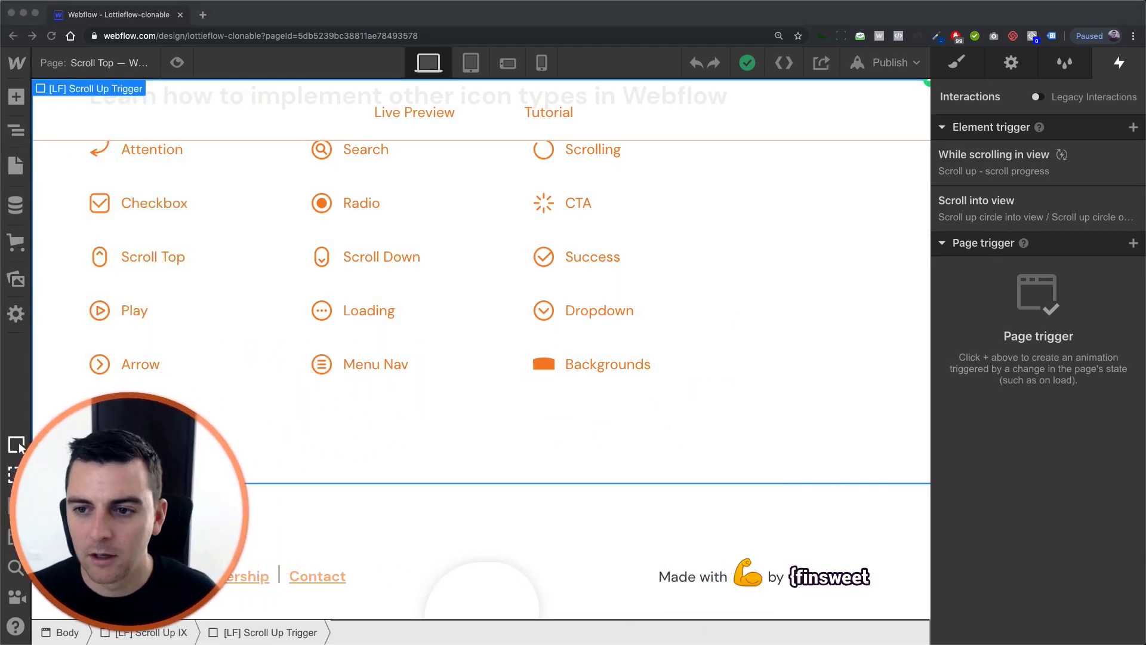
{"action": "left_click", "coordinate": [1045, 222]}
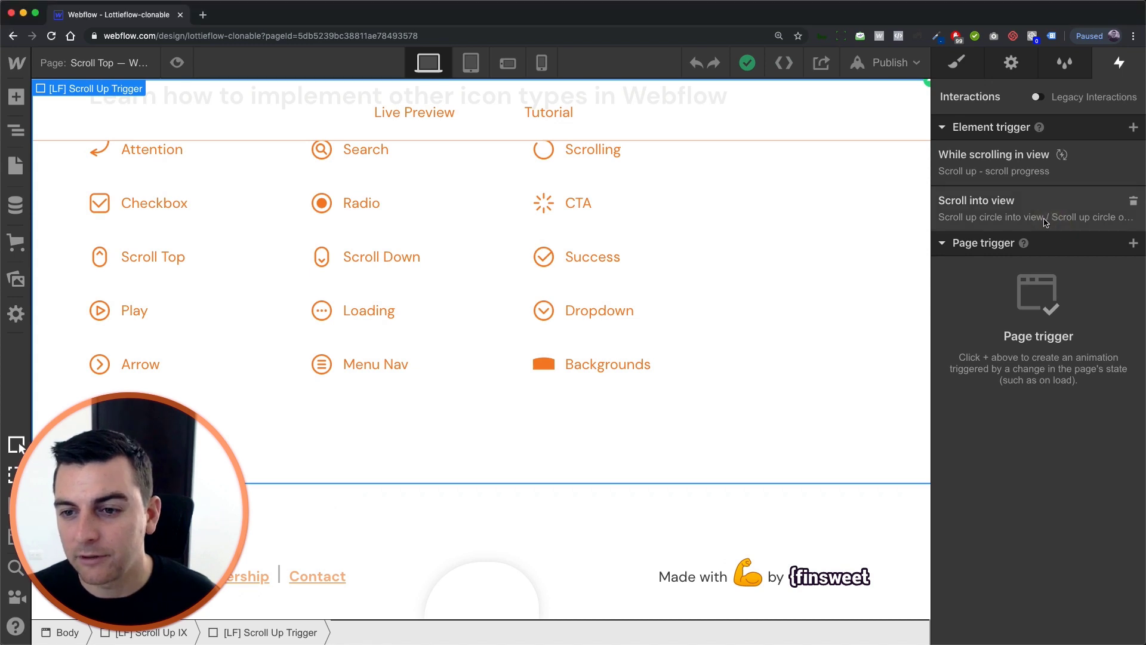
{"action": "left_click", "coordinate": [1045, 221]}
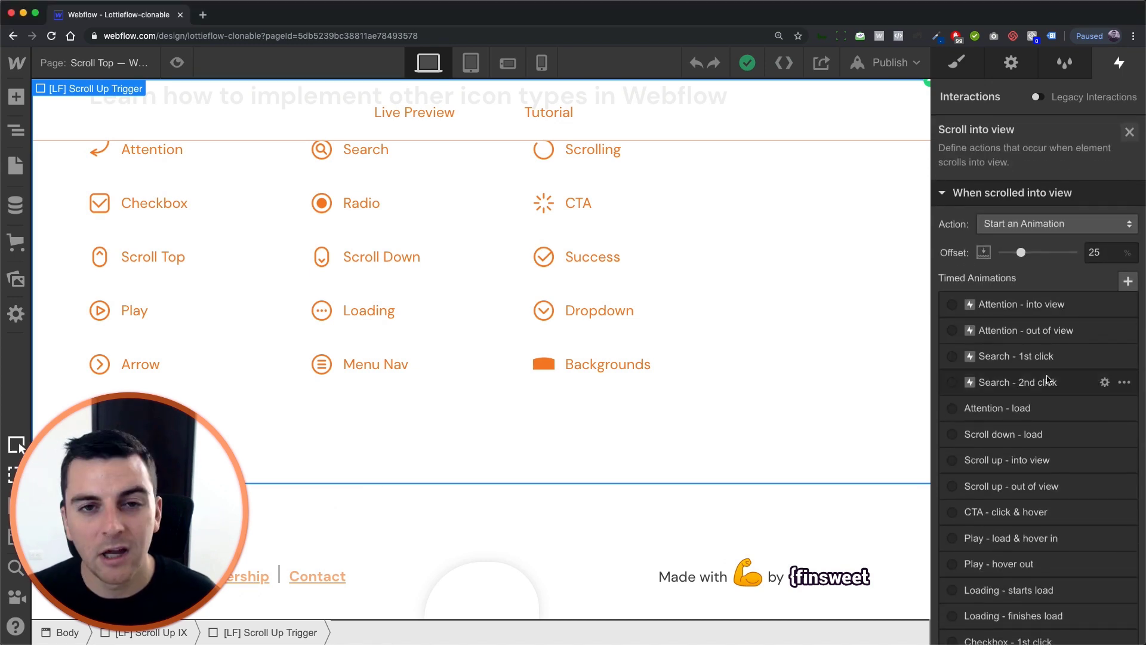
{"action": "scroll", "coordinate": [1048, 379], "scroll_direction": "down", "scroll_amount": 1}
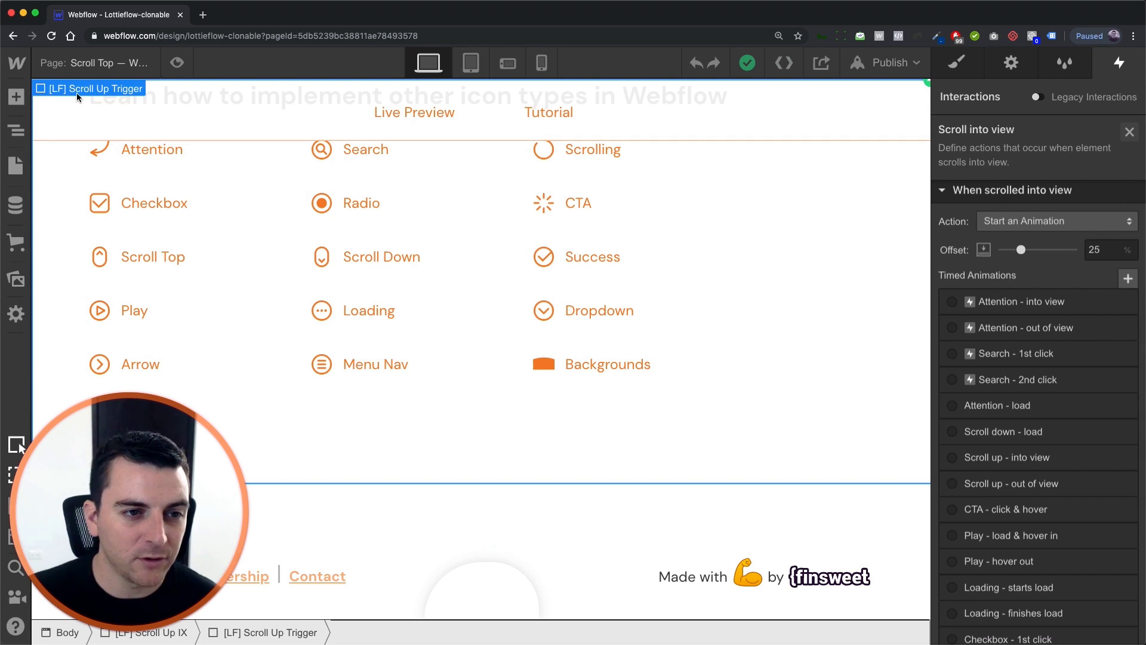
{"action": "scroll", "coordinate": [1043, 391], "scroll_direction": "down", "scroll_amount": 5}
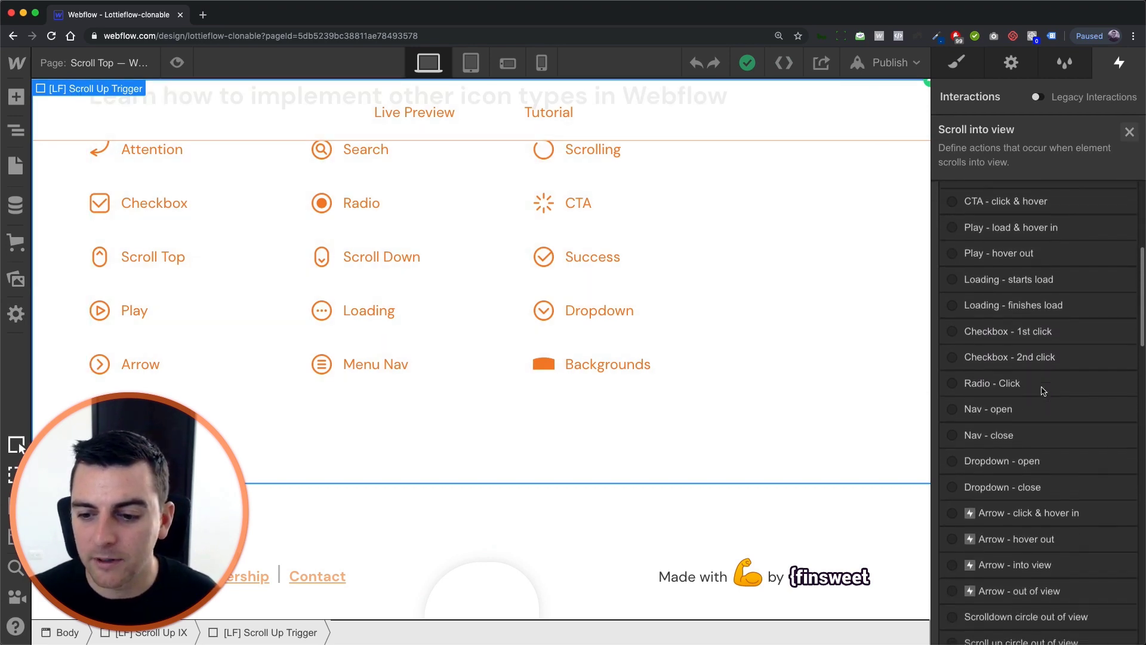
{"action": "scroll", "coordinate": [1044, 388], "scroll_direction": "down", "scroll_amount": 6}
{"action": "left_click", "coordinate": [1072, 324]}
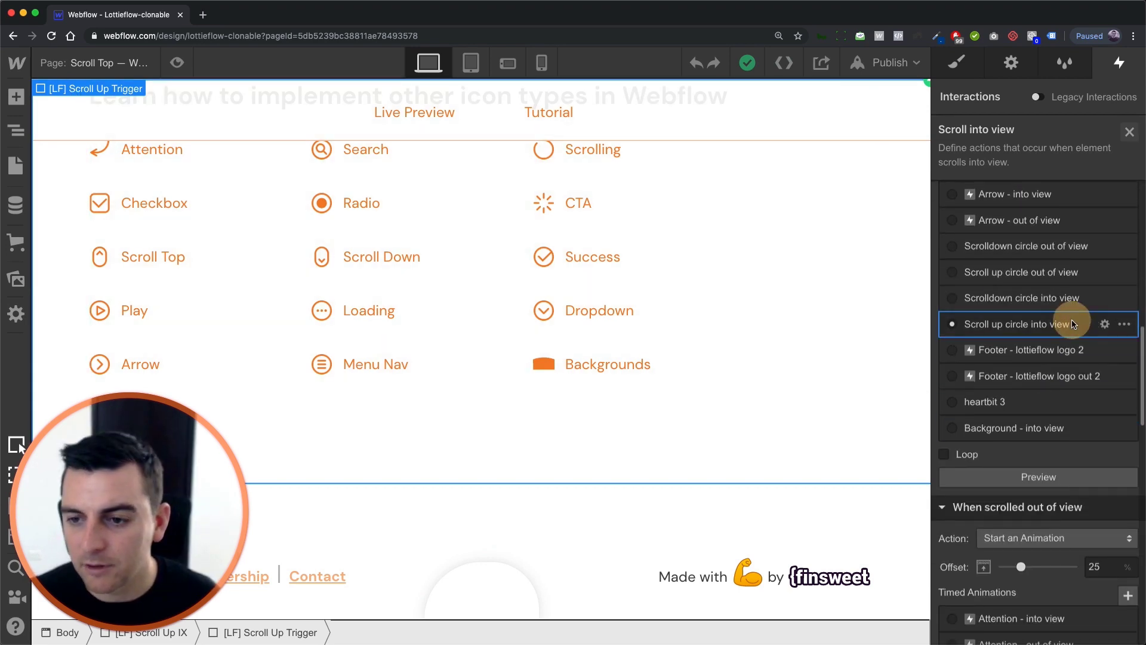
Inspect the into-view animation's initial and 0.00 Scale and Move (-50%) actions, then close it
{"action": "left_click", "coordinate": [1091, 192]}
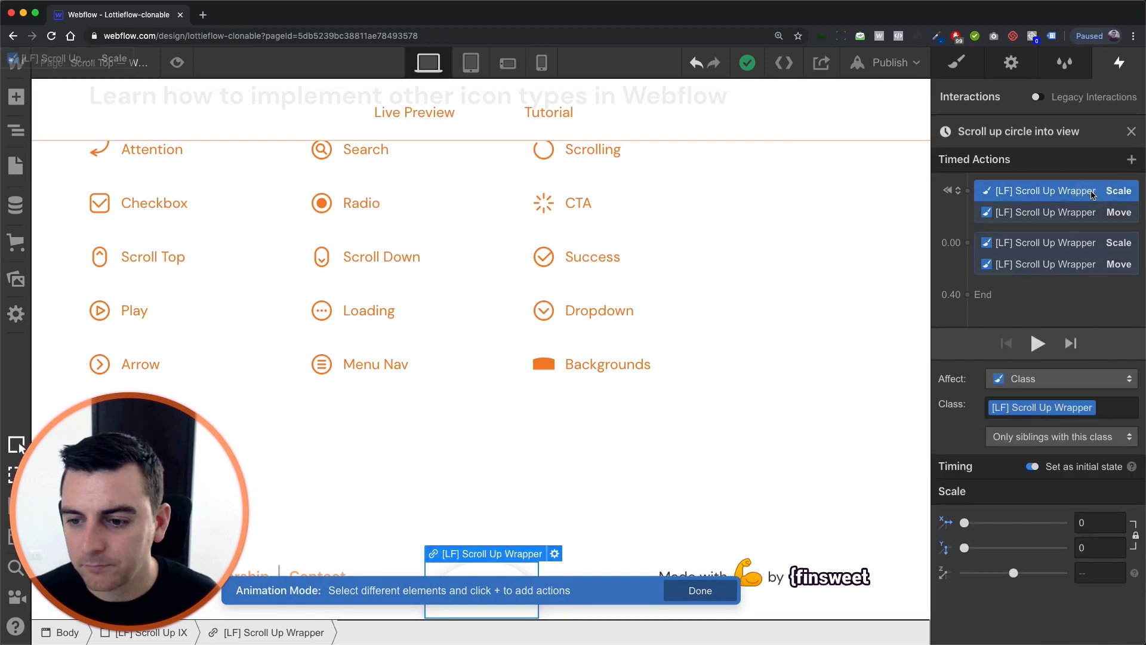
{"action": "left_click", "coordinate": [1077, 239]}
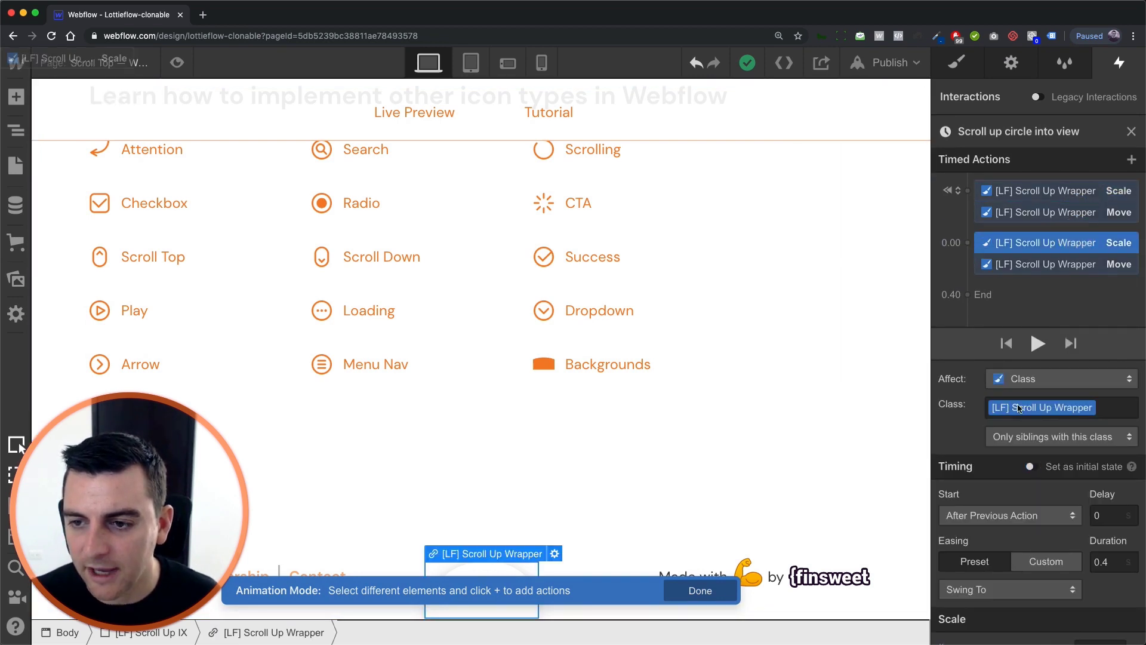
{"action": "scroll", "coordinate": [1019, 408], "scroll_direction": "down", "scroll_amount": 1}
{"action": "left_click", "coordinate": [1057, 190]}
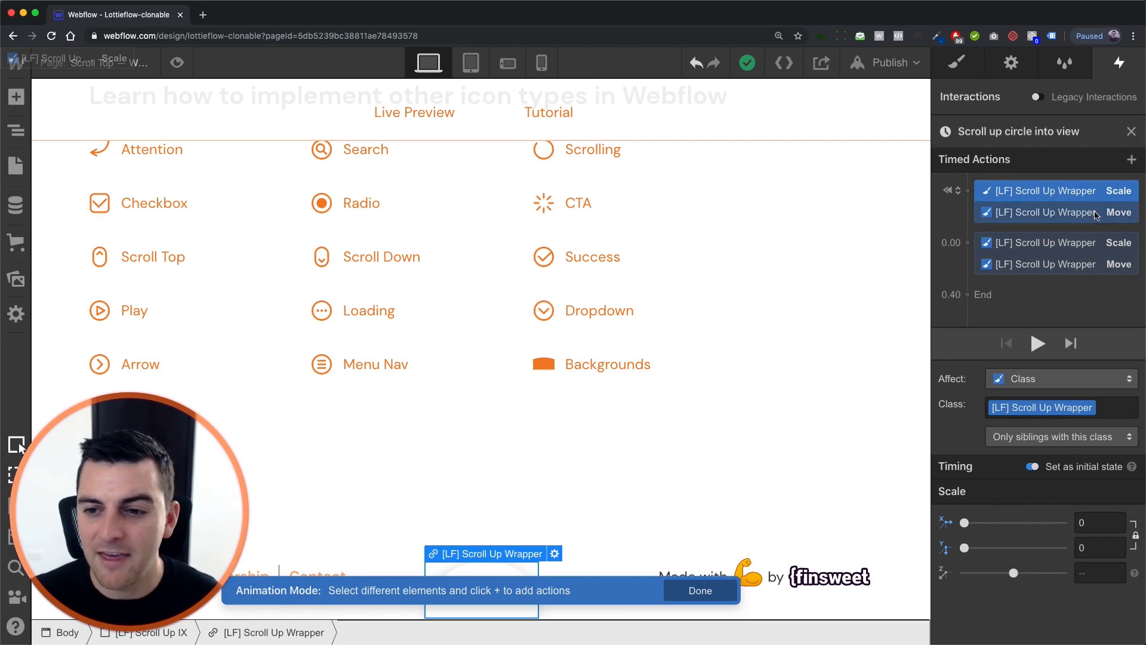
{"action": "left_click", "coordinate": [1084, 243]}
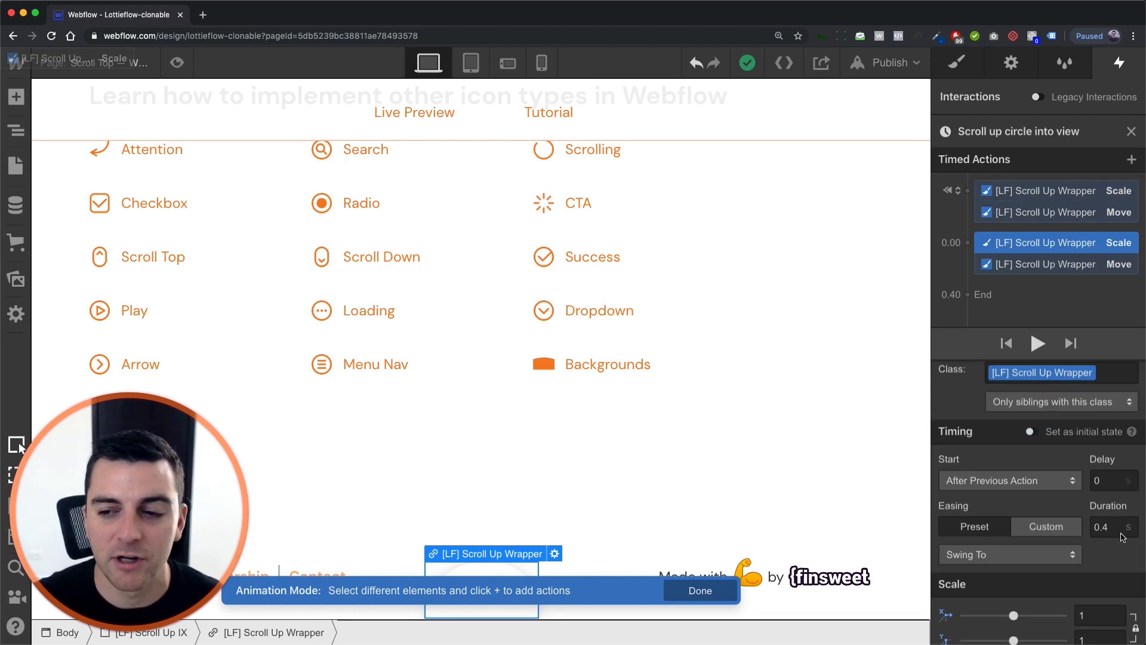
{"action": "left_click", "coordinate": [1013, 213]}
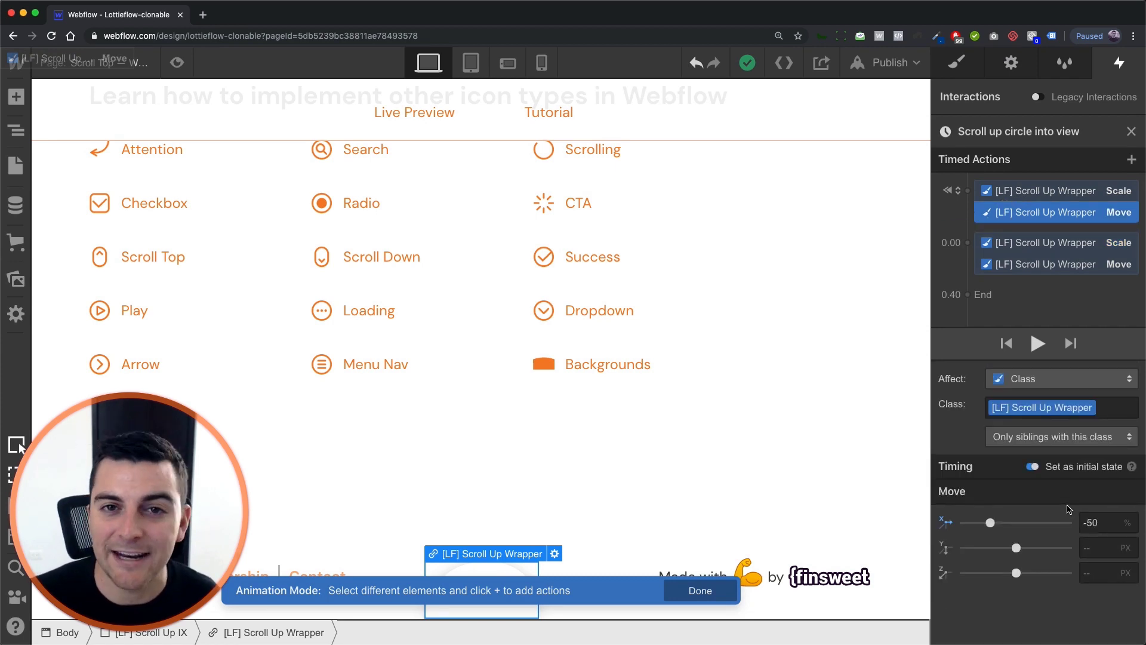
{"action": "left_click", "coordinate": [1068, 265]}
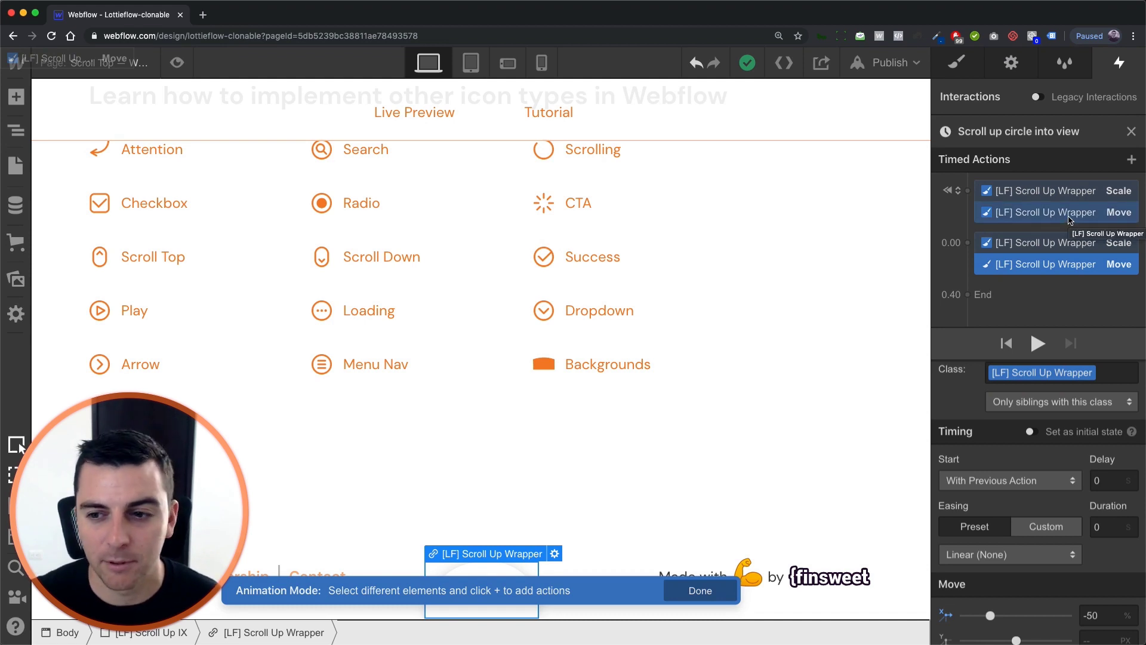
{"action": "mouse_move", "coordinate": [1075, 215]}
{"action": "left_mouse_down"}
{"action": "mouse_move", "coordinate": [1075, 230]}
{"action": "mouse_move", "coordinate": [1087, 217]}
{"action": "left_mouse_up"}
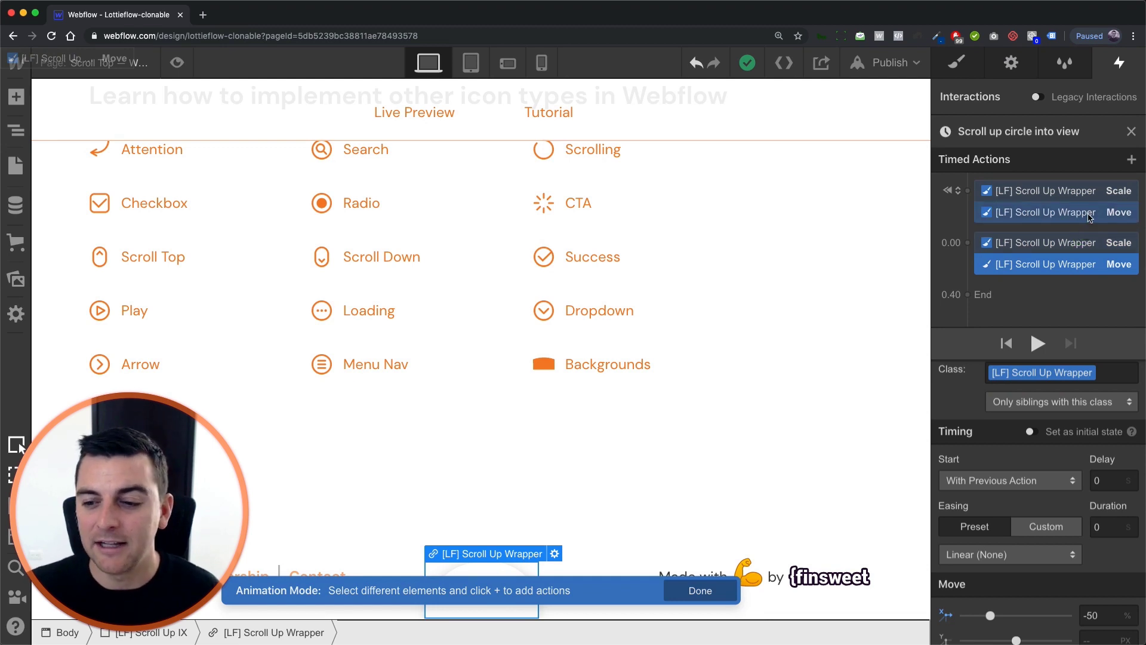
{"action": "left_click", "coordinate": [1089, 216]}
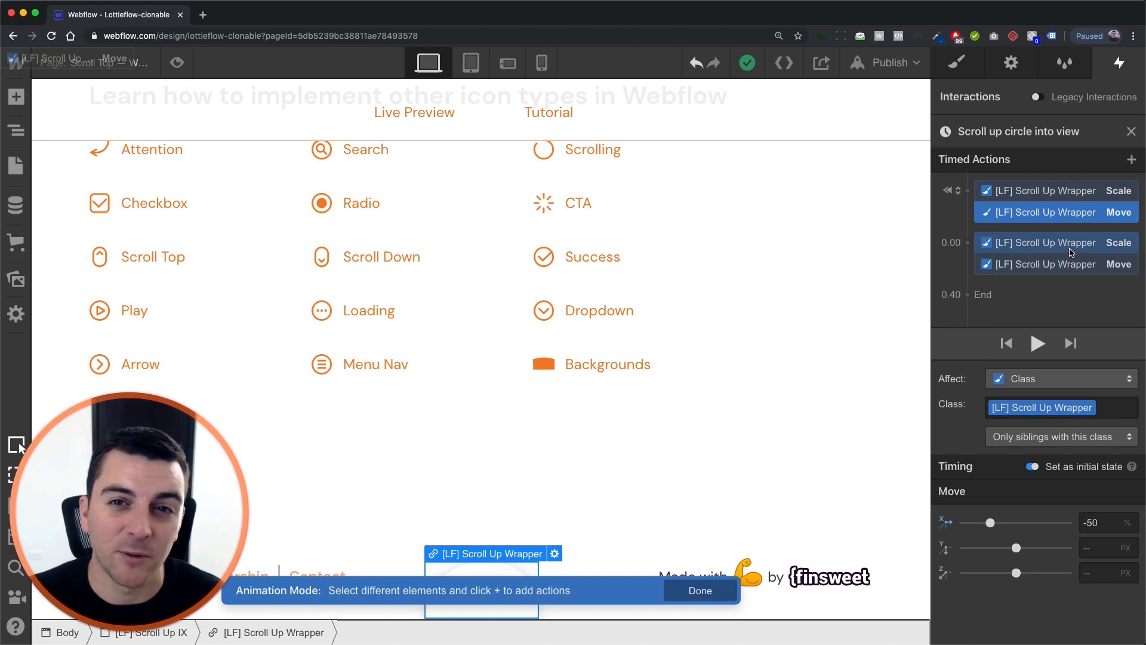
{"action": "left_click", "coordinate": [1132, 132]}
Open 'Scroll up circle out of view' and review its Scale and Move actions before closing it
{"action": "scroll", "coordinate": [1030, 467], "scroll_direction": "down", "scroll_amount": 5}
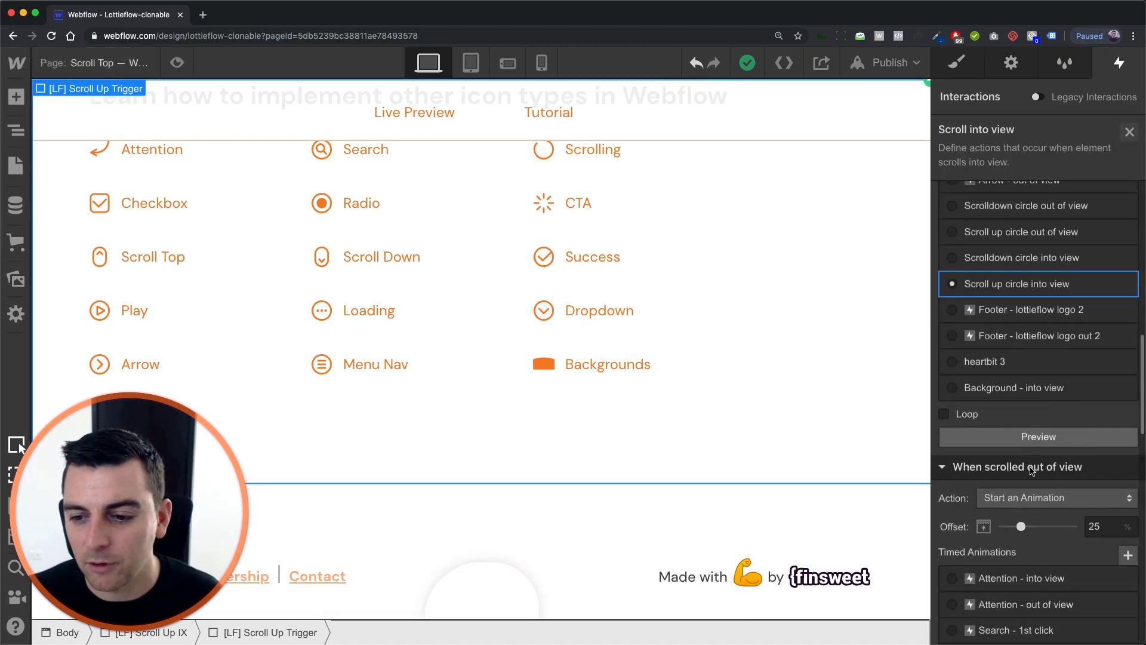
{"action": "scroll", "coordinate": [1032, 471], "scroll_direction": "down", "scroll_amount": 5}
{"action": "left_click", "coordinate": [1020, 495]}
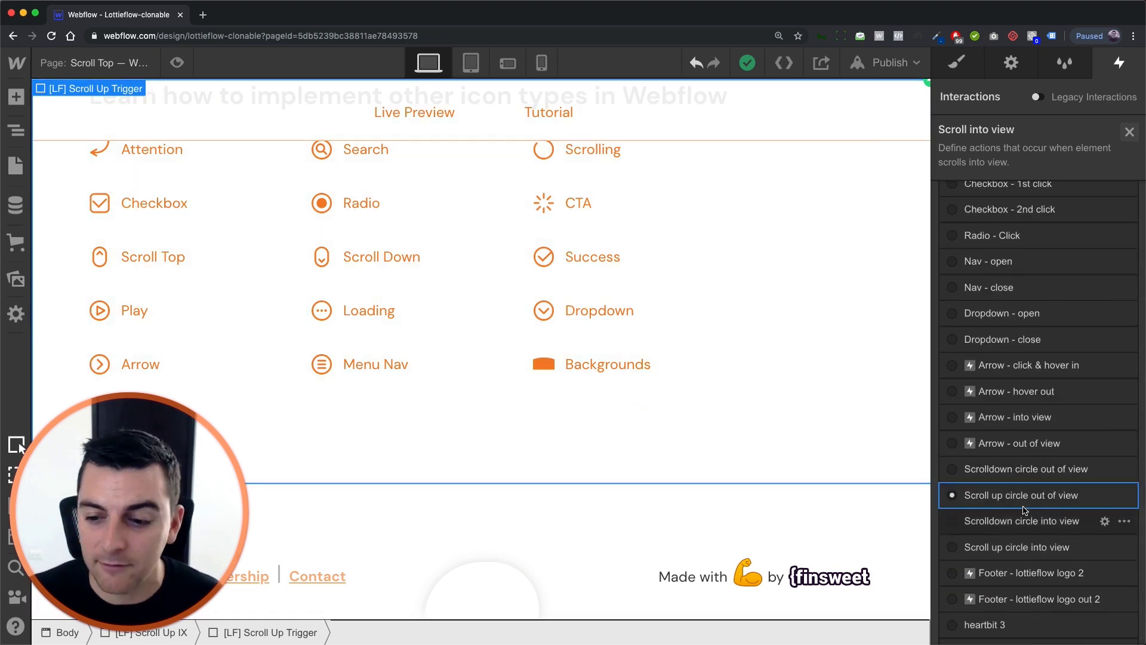
{"action": "left_click", "coordinate": [1122, 495]}
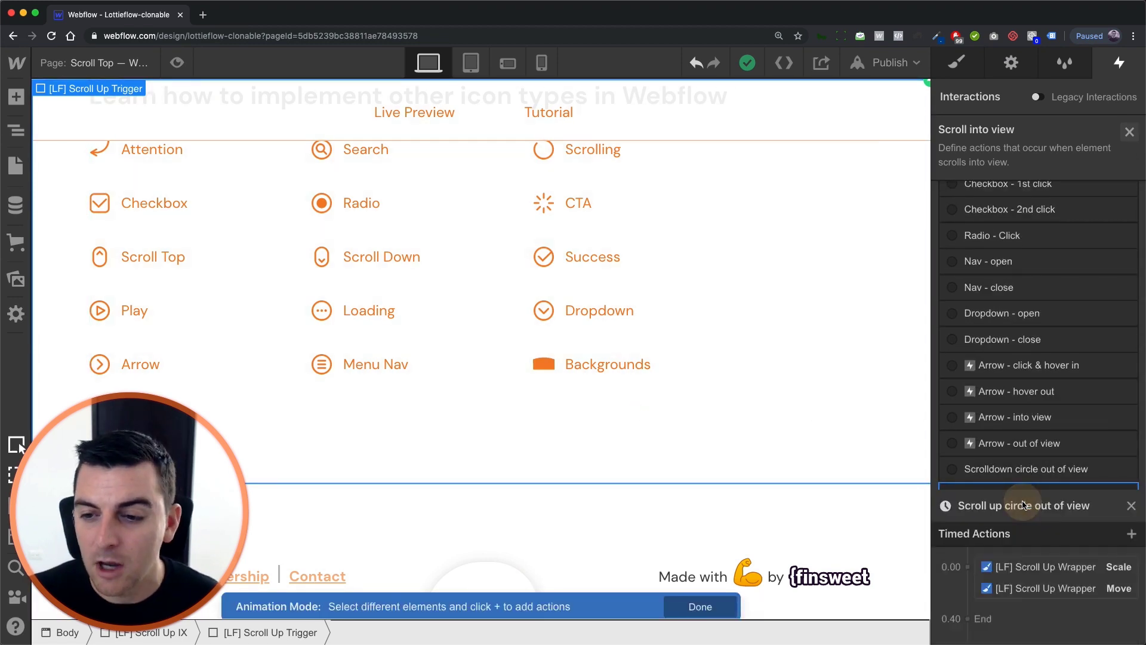
{"action": "left_click", "coordinate": [1069, 192]}
{"action": "scroll", "coordinate": [1065, 540], "scroll_direction": "down", "scroll_amount": 1}
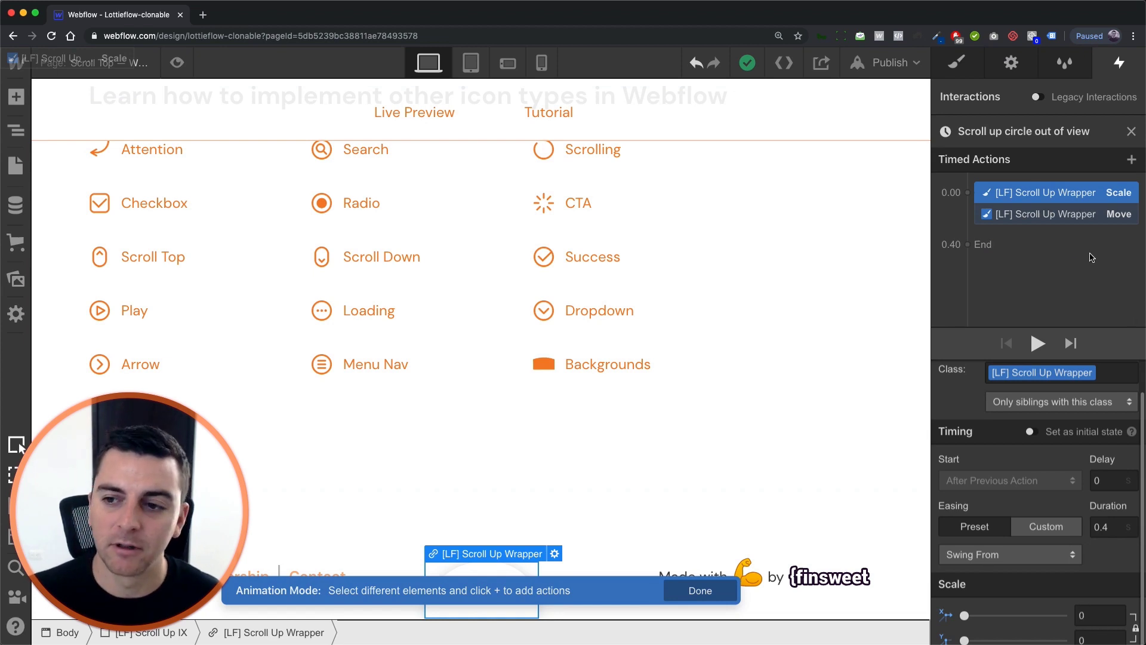
{"action": "left_click", "coordinate": [1046, 214]}
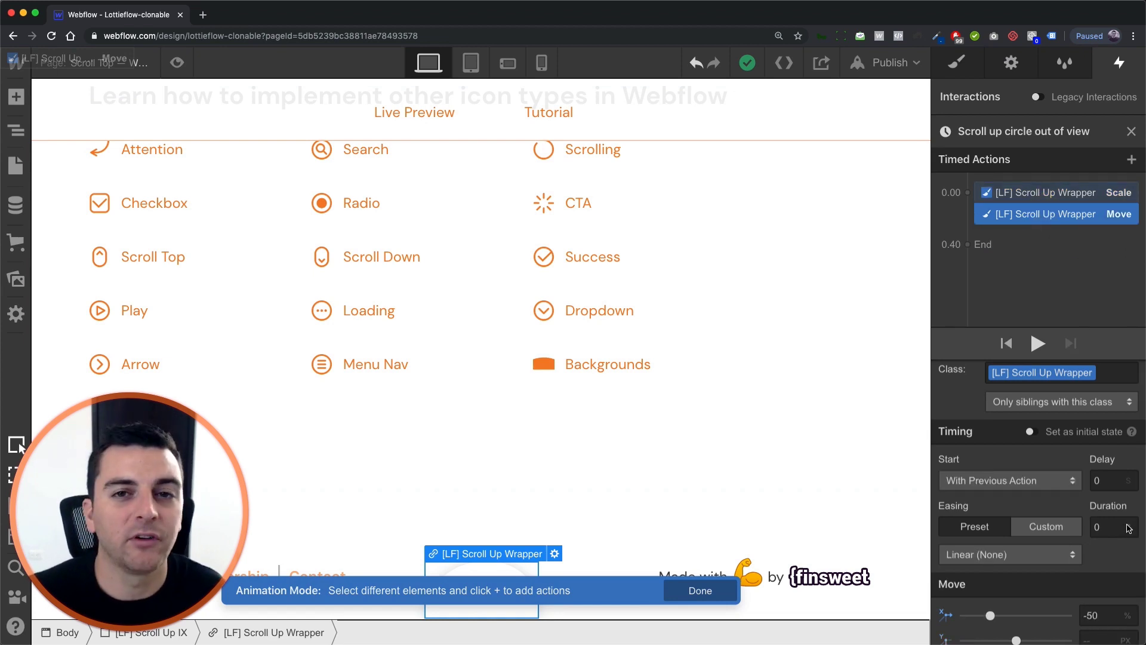
{"action": "left_click", "coordinate": [1132, 132]}
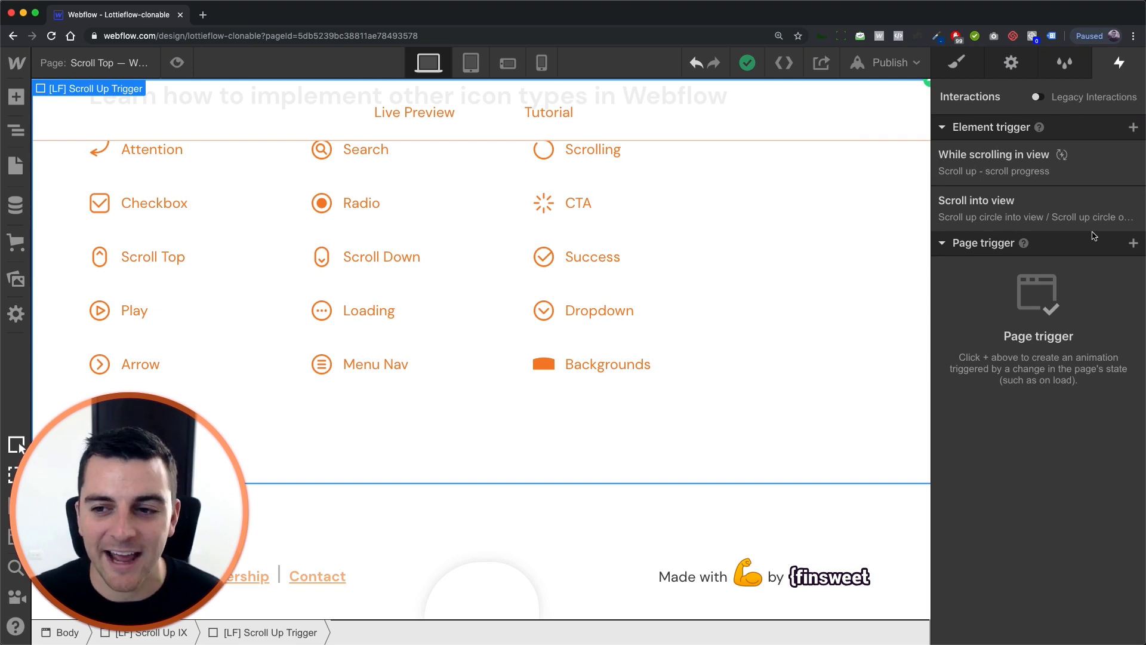
Open the While scrolling in view trigger's 'Scroll up - scroll progress' timeline
{"action": "left_click", "coordinate": [1046, 179]}
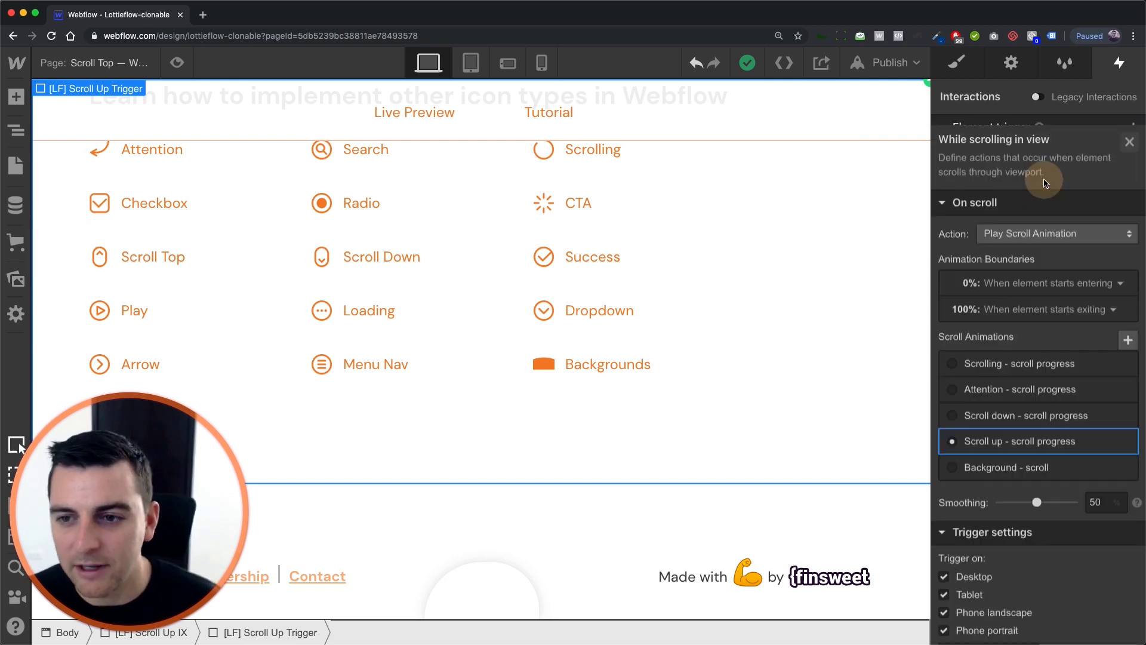
{"action": "left_click", "coordinate": [1003, 432]}
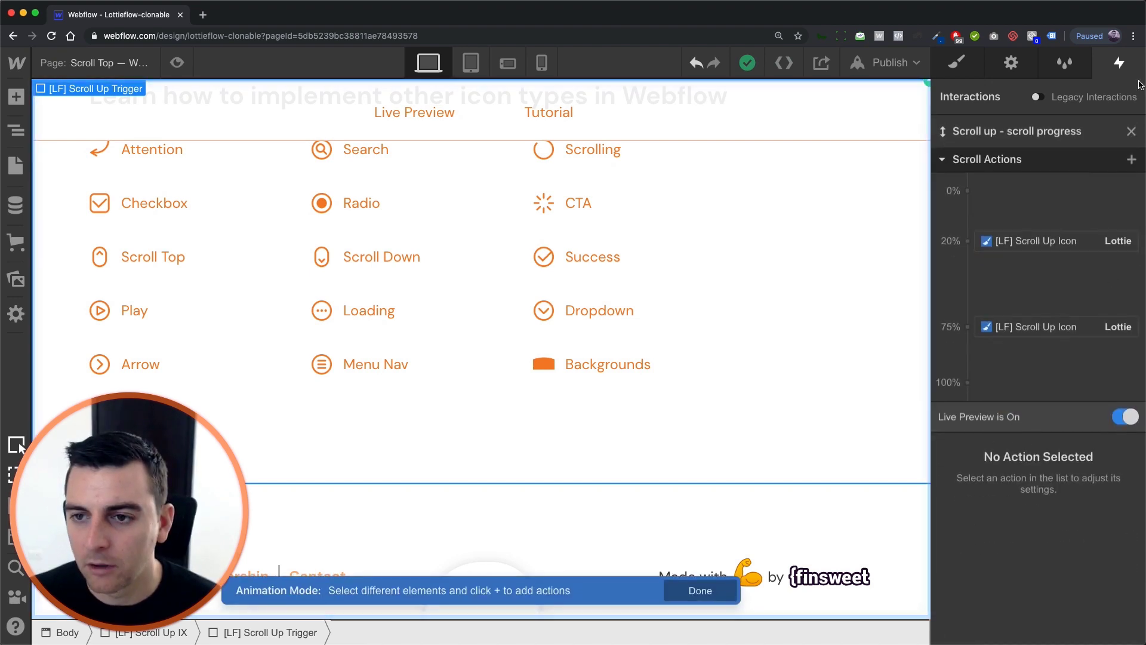
{"action": "scroll", "coordinate": [778, 458], "scroll_direction": "up", "scroll_amount": 10}
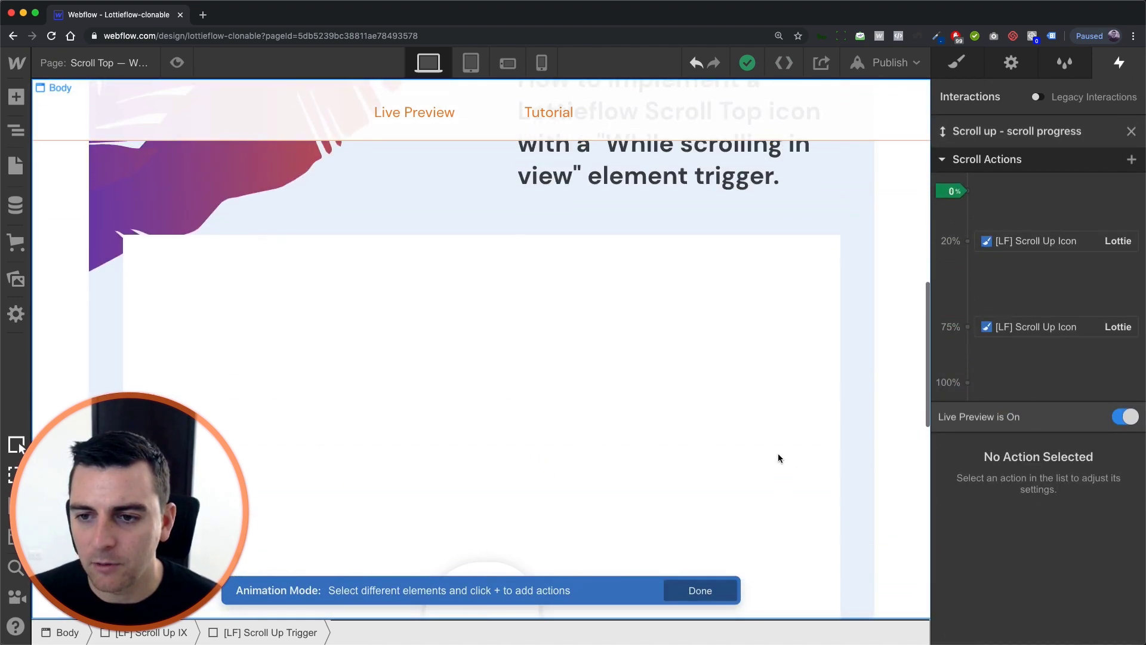
{"action": "scroll", "coordinate": [778, 458], "scroll_direction": "down", "scroll_amount": 3}
{"action": "scroll", "coordinate": [778, 457], "scroll_direction": "down", "scroll_amount": 3}
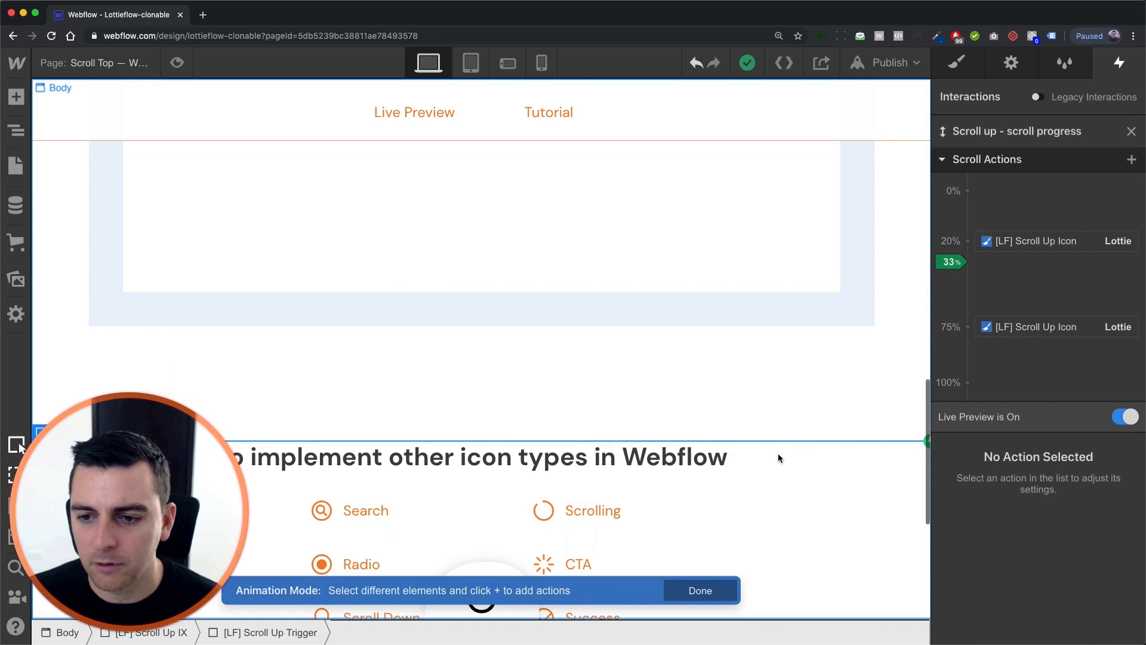
{"action": "scroll", "coordinate": [778, 458], "scroll_direction": "up", "scroll_amount": 1}
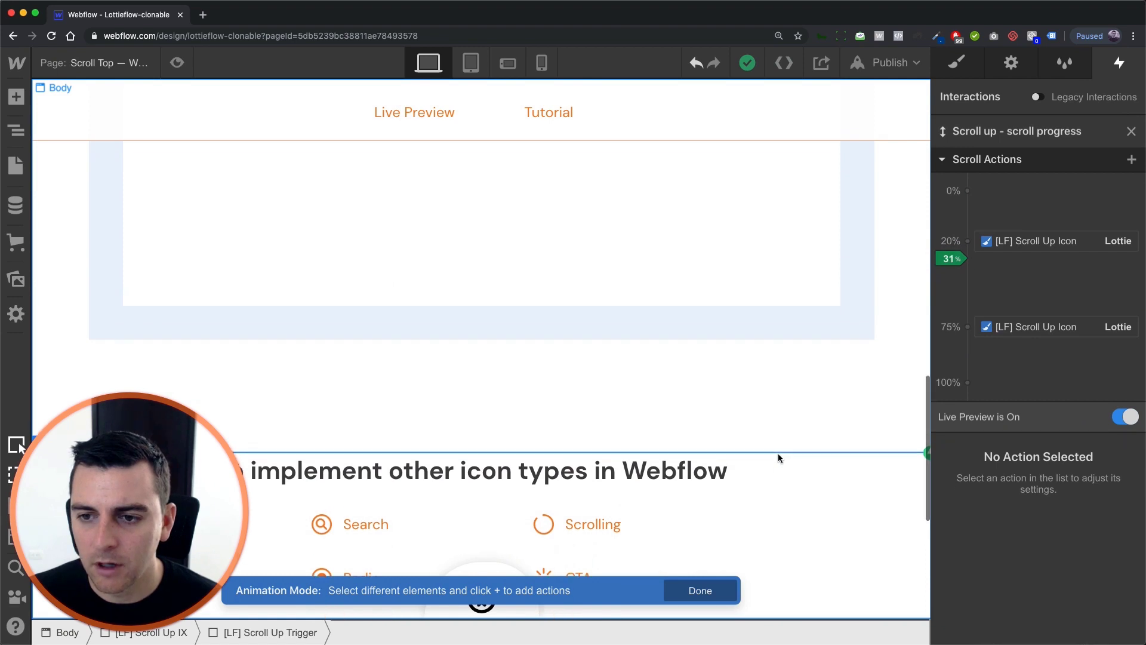
Inspect the Scroll Up Icon Lottie keyframes at 20% (0) and 75% (53%)
{"action": "left_click", "coordinate": [1046, 241]}
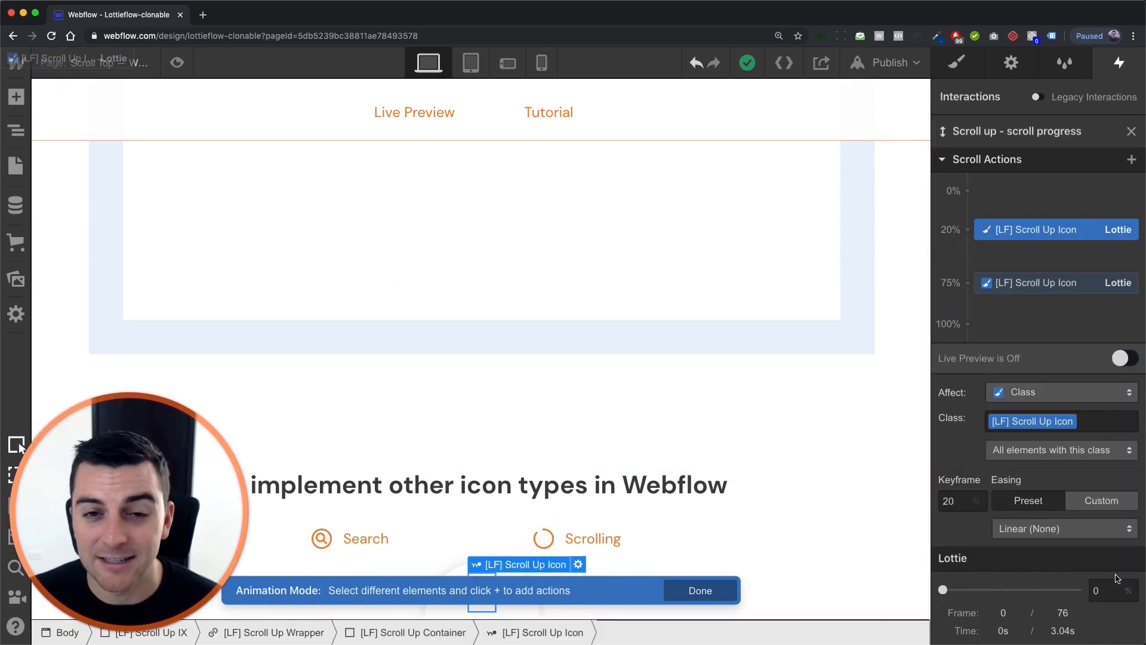
{"action": "left_click", "coordinate": [1014, 283]}
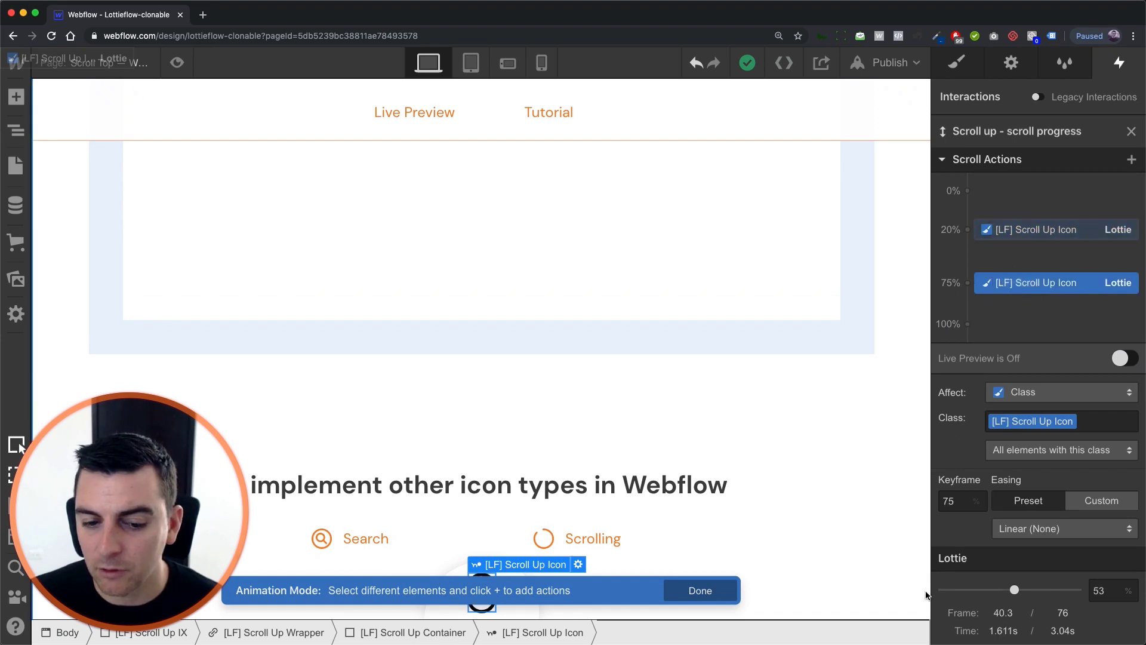
{"action": "scroll", "coordinate": [706, 285], "scroll_direction": "down", "scroll_amount": 2}
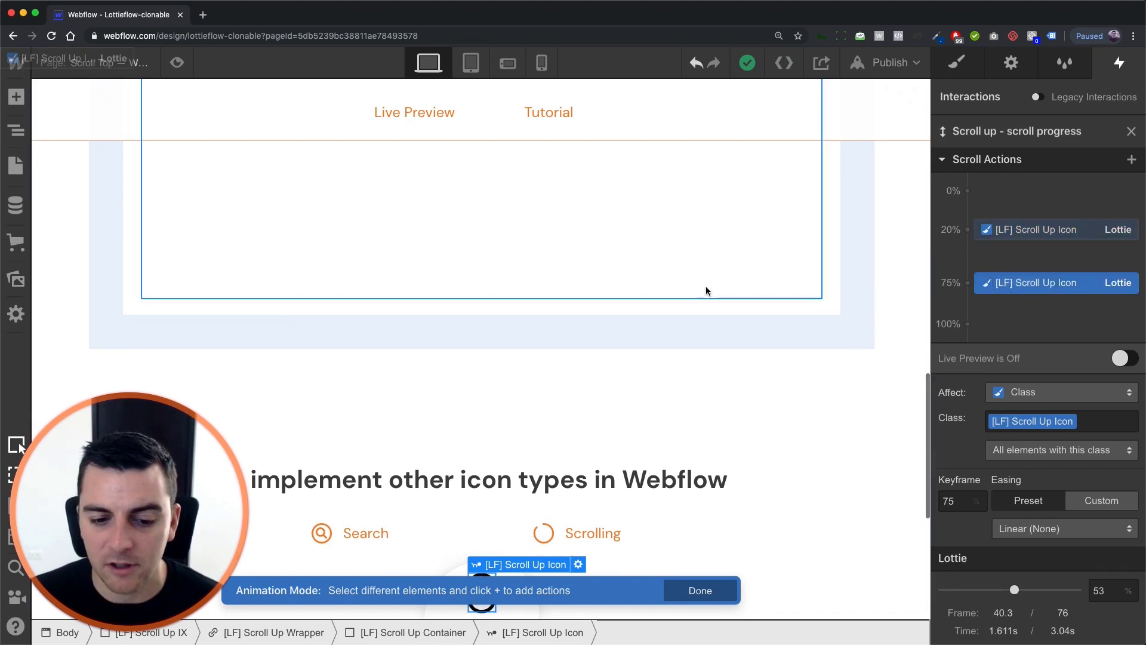
{"action": "left_click", "coordinate": [519, 612]}
Exit animation editing and give [LF] Scroll Up Wrapper a 70 px bottom margin
{"action": "left_click", "coordinate": [962, 82]}
{"action": "left_click", "coordinate": [957, 62]}
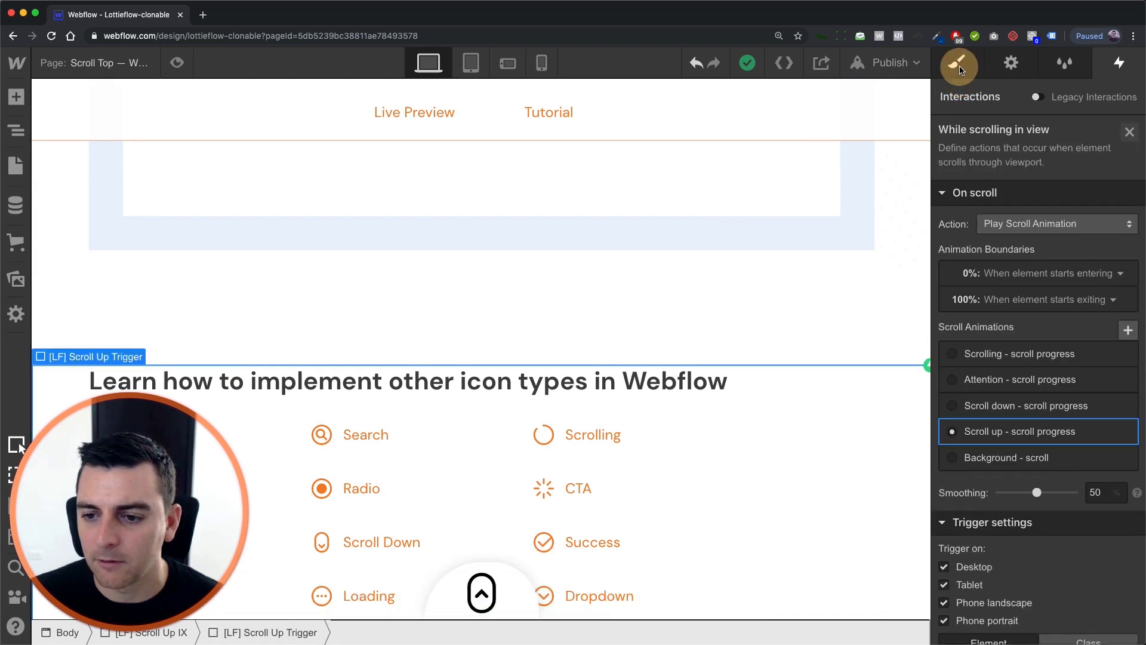
{"action": "left_click", "coordinate": [515, 606]}
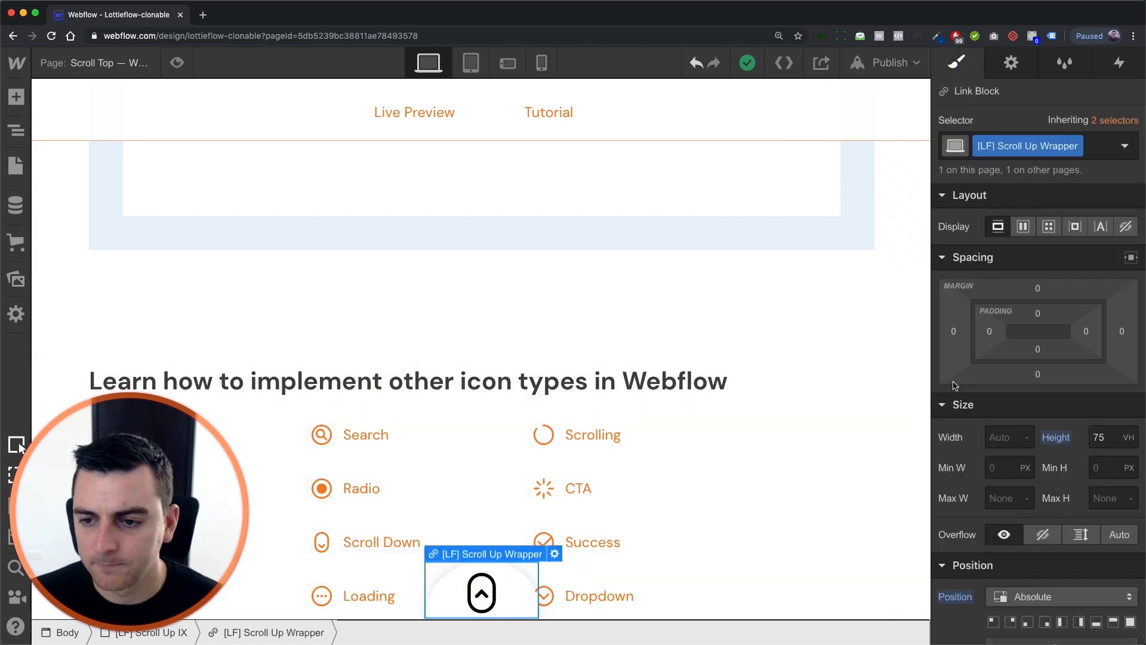
{"action": "left_click", "coordinate": [1038, 375]}
{"action": "type", "text": "70"}
{"action": "key", "text": "Return"}
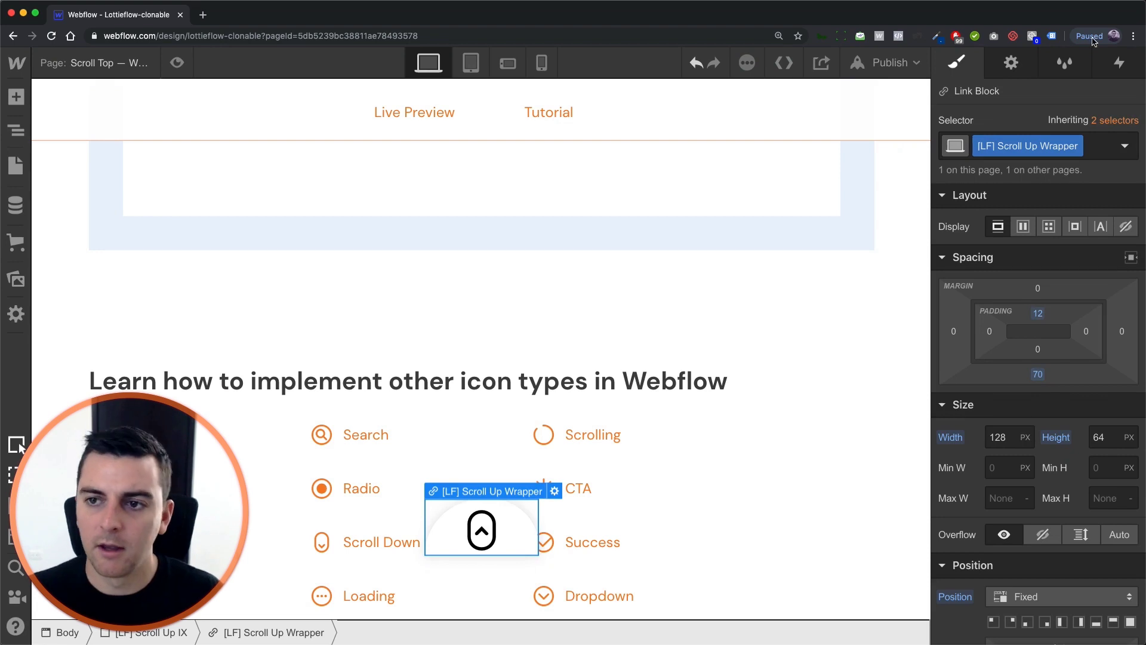
{"action": "left_click", "coordinate": [29, 132]}
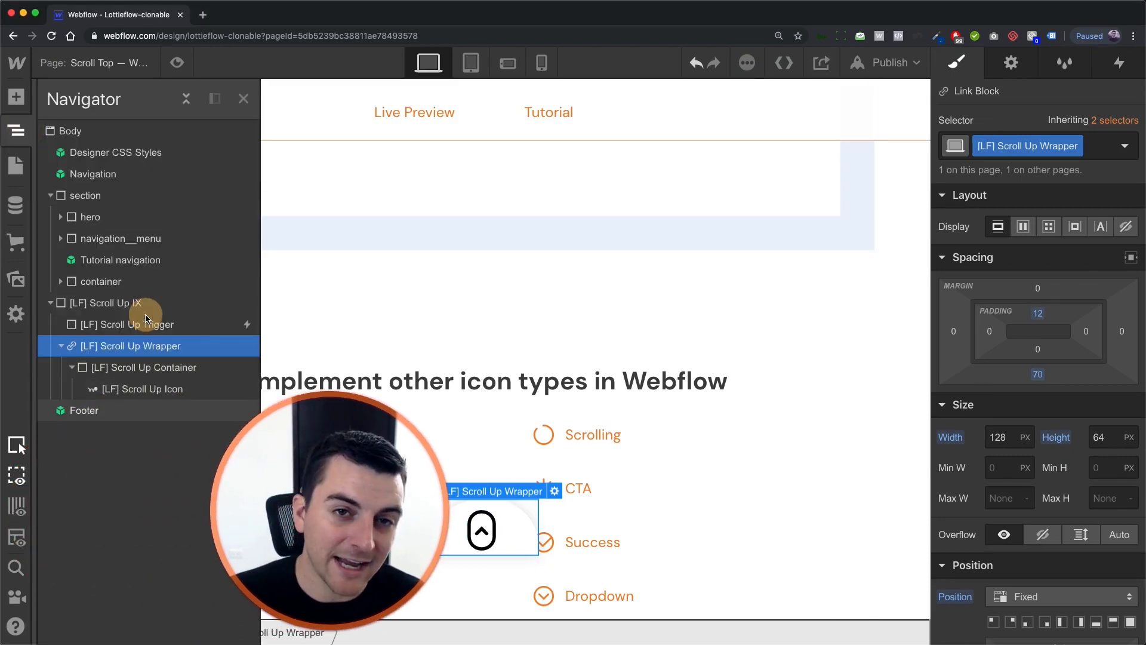
Select [LF] Scroll Up Trigger and open its 'Scroll up - scroll progress' timeline
{"action": "left_click", "coordinate": [95, 324]}
{"action": "left_click_drag", "start_coordinate": [338, 465], "coordinate": [162, 456]}
{"action": "left_click", "coordinate": [1123, 62]}
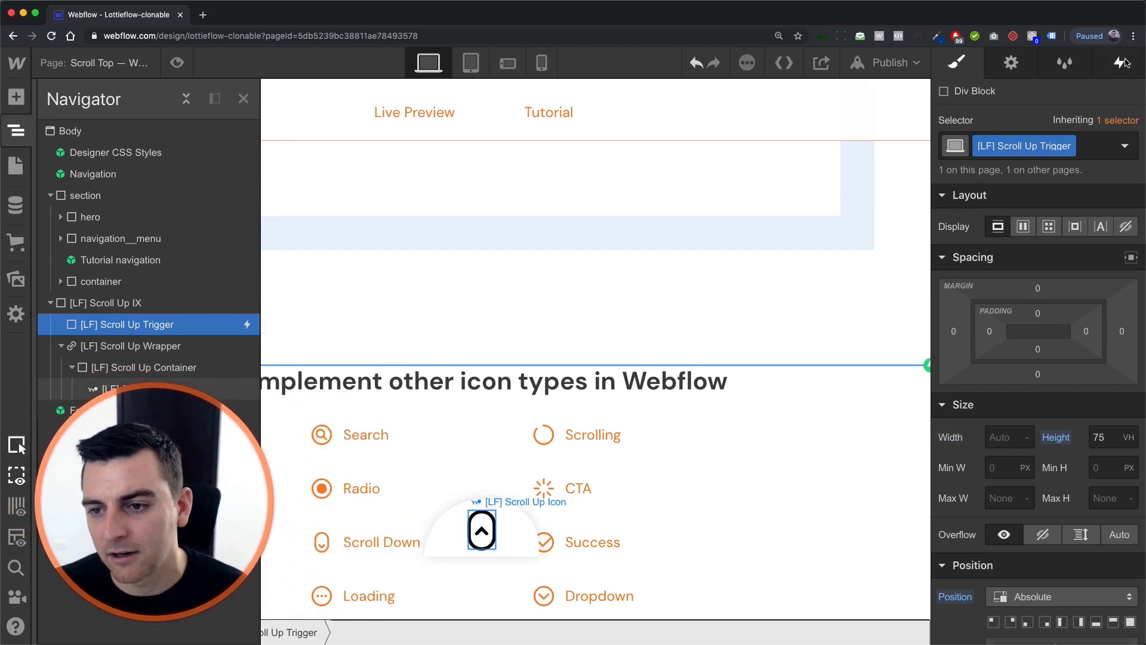
{"action": "left_click", "coordinate": [1123, 63]}
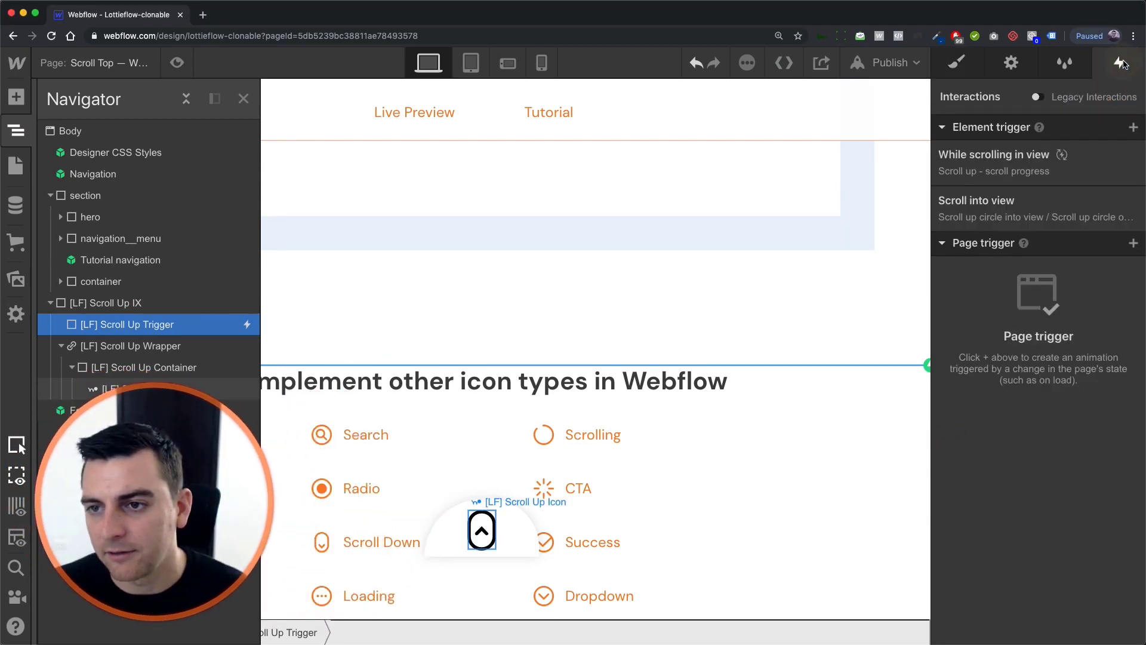
{"action": "left_click", "coordinate": [995, 160]}
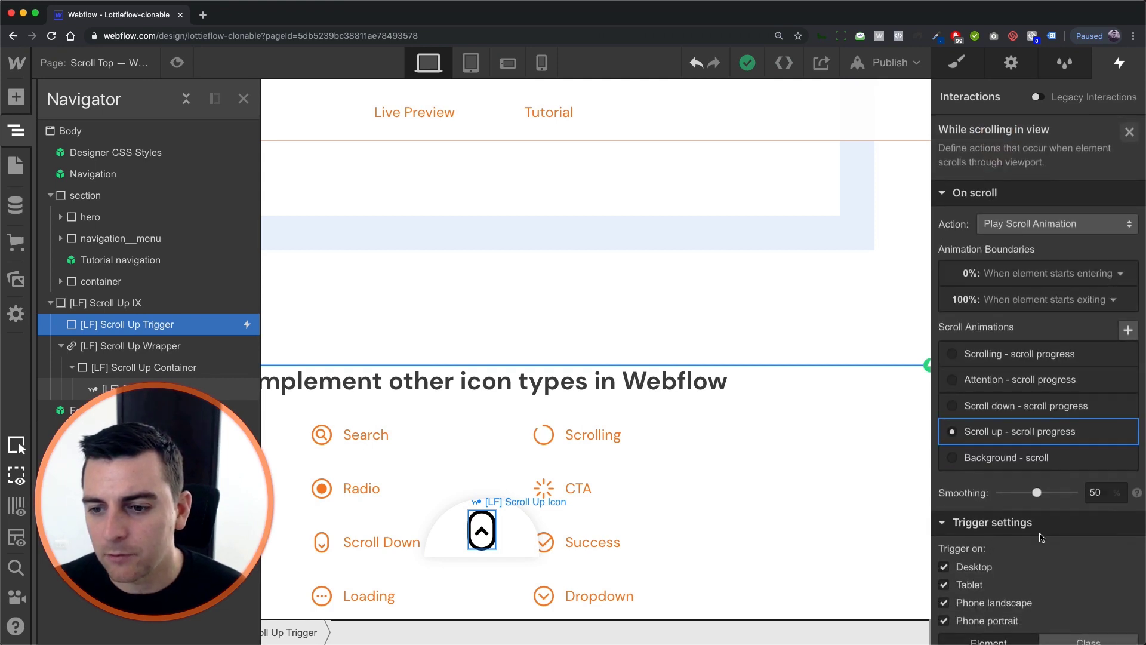
{"action": "left_click", "coordinate": [1060, 431]}
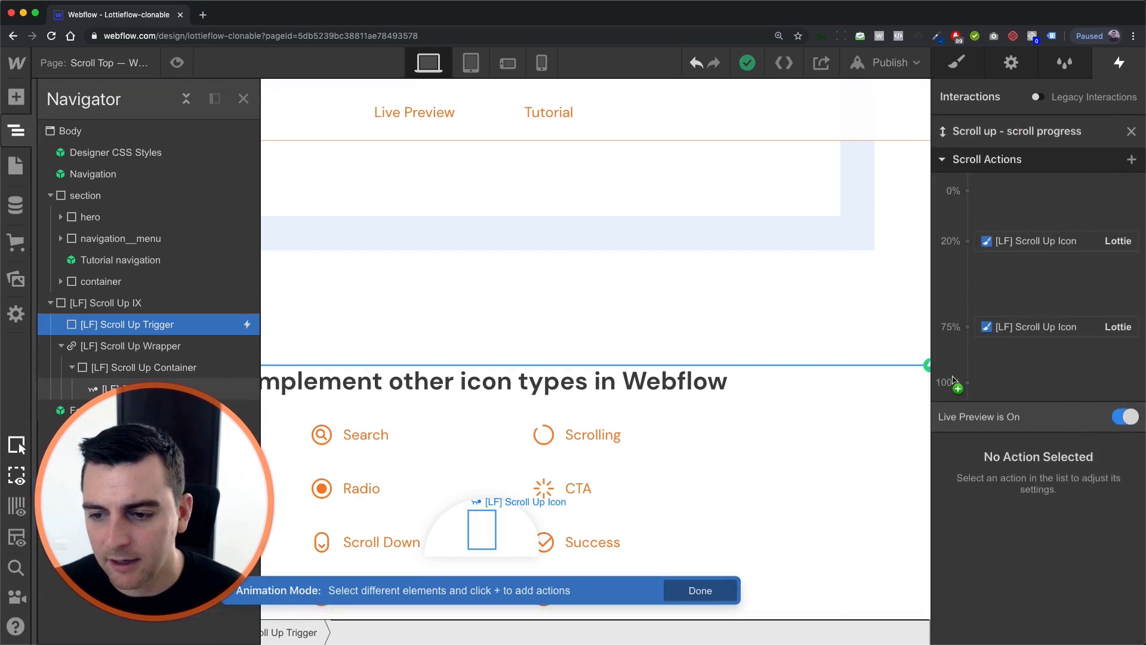
Preview the icon animation on the canvas, then move the first Lottie keyframe to 0%
{"action": "scroll", "coordinate": [664, 234], "scroll_direction": "down", "scroll_amount": 2}
{"action": "scroll", "coordinate": [663, 234], "scroll_direction": "up", "scroll_amount": 5}
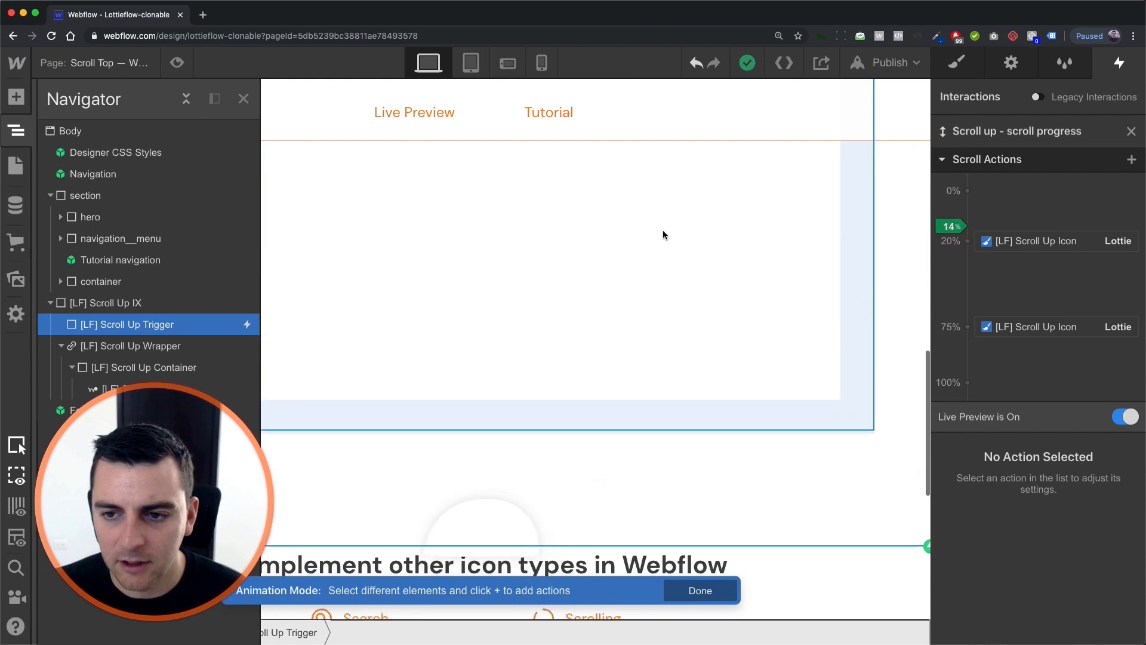
{"action": "scroll", "coordinate": [663, 234], "scroll_direction": "down", "scroll_amount": 5}
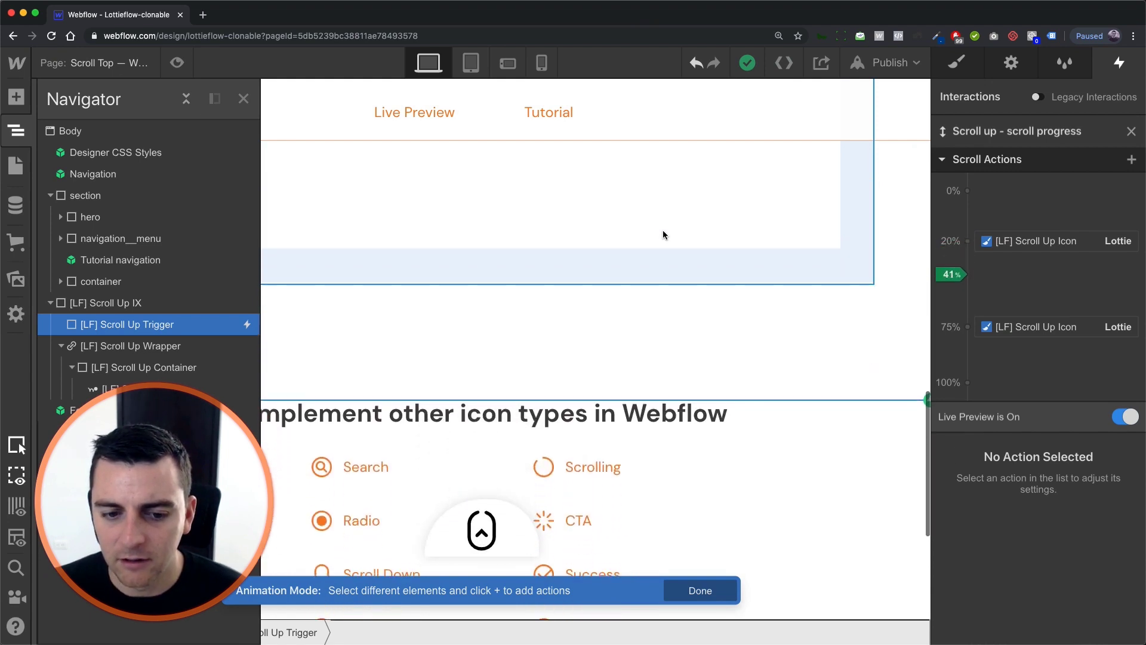
{"action": "scroll", "coordinate": [663, 234], "scroll_direction": "down", "scroll_amount": 8}
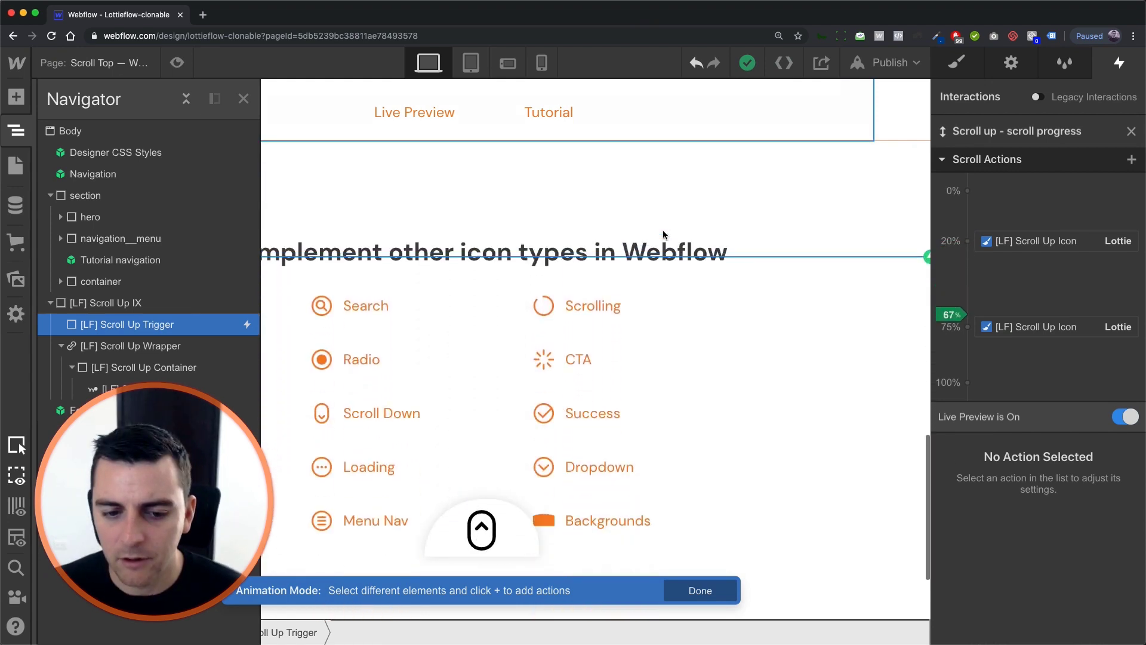
{"action": "scroll", "coordinate": [663, 234], "scroll_direction": "up", "scroll_amount": 11}
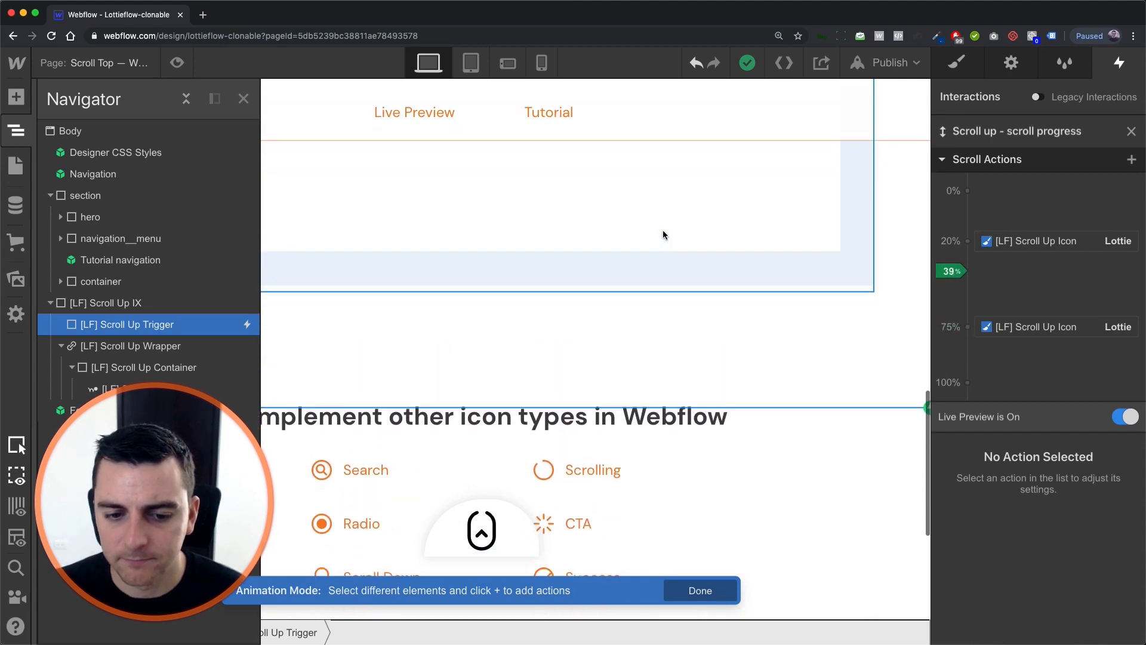
{"action": "scroll", "coordinate": [662, 234], "scroll_direction": "down", "scroll_amount": 8}
{"action": "scroll", "coordinate": [662, 234], "scroll_direction": "down", "scroll_amount": 5}
{"action": "scroll", "coordinate": [663, 234], "scroll_direction": "up", "scroll_amount": 12}
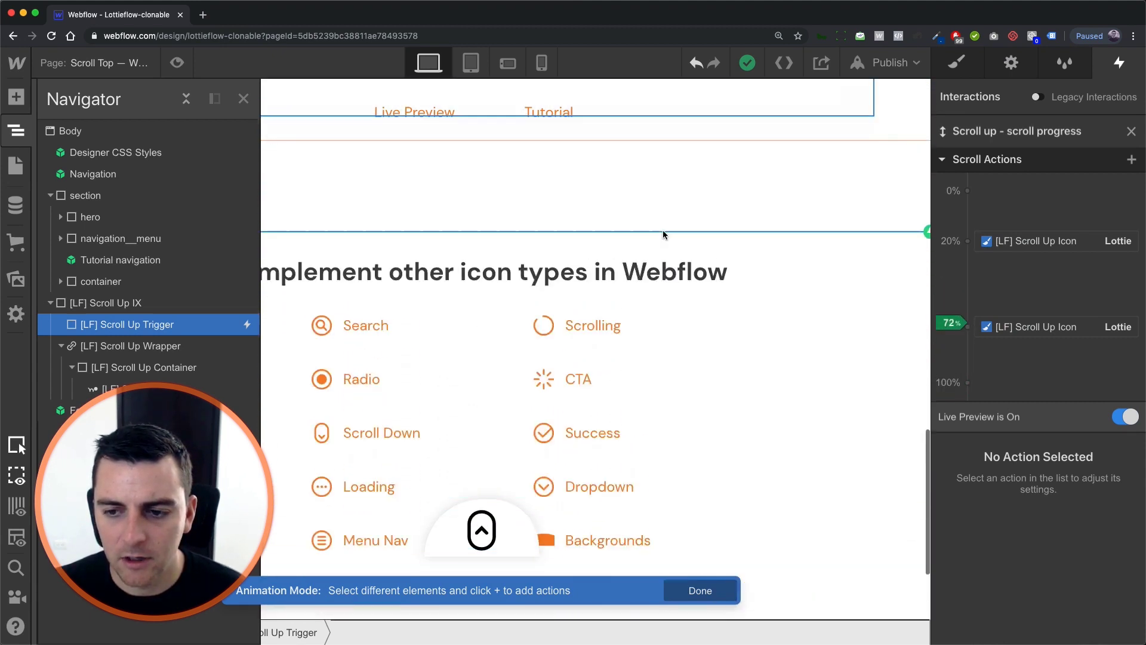
{"action": "scroll", "coordinate": [662, 235], "scroll_direction": "up", "scroll_amount": 4}
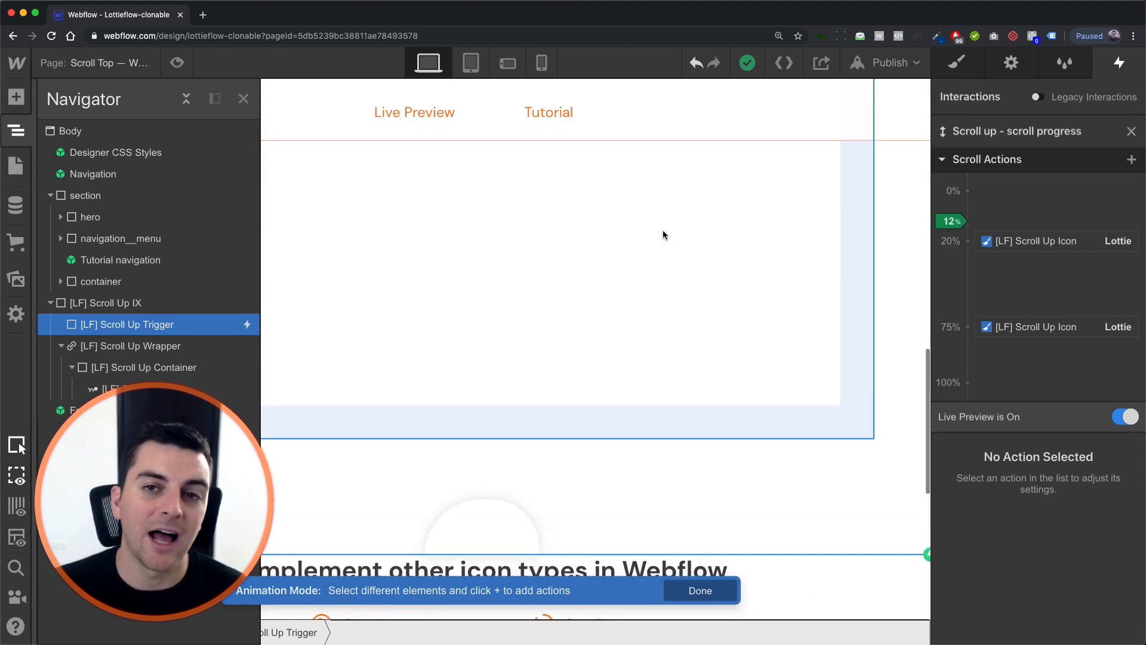
{"action": "scroll", "coordinate": [659, 246], "scroll_direction": "down", "scroll_amount": 6}
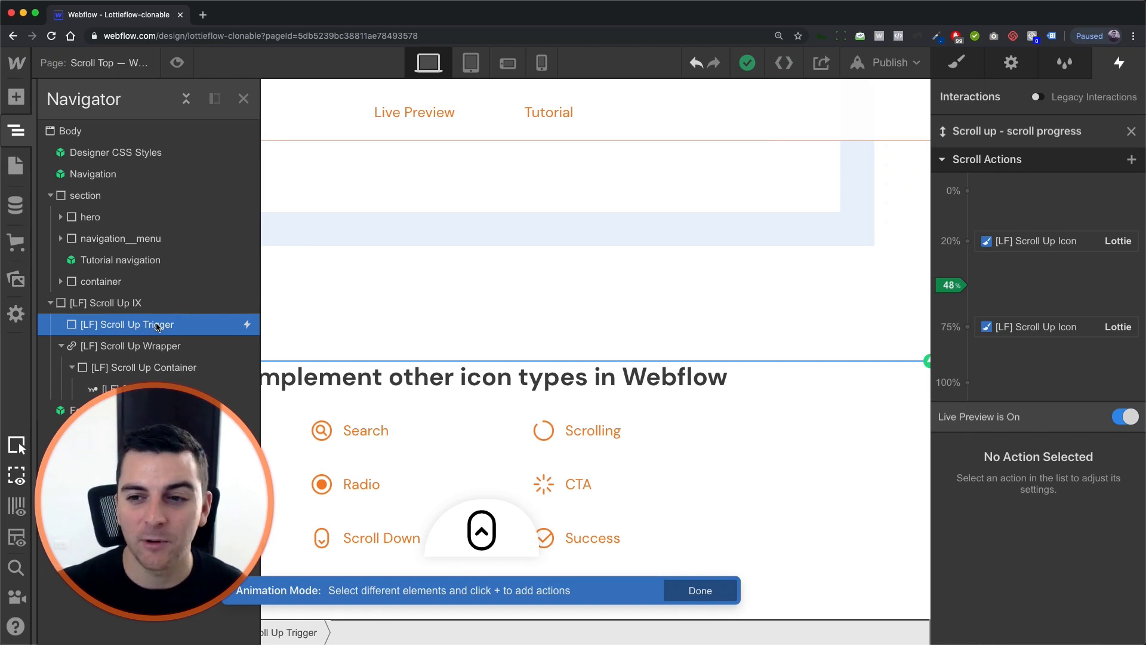
{"action": "left_click_drag", "start_coordinate": [157, 327], "coordinate": [1009, 189]}
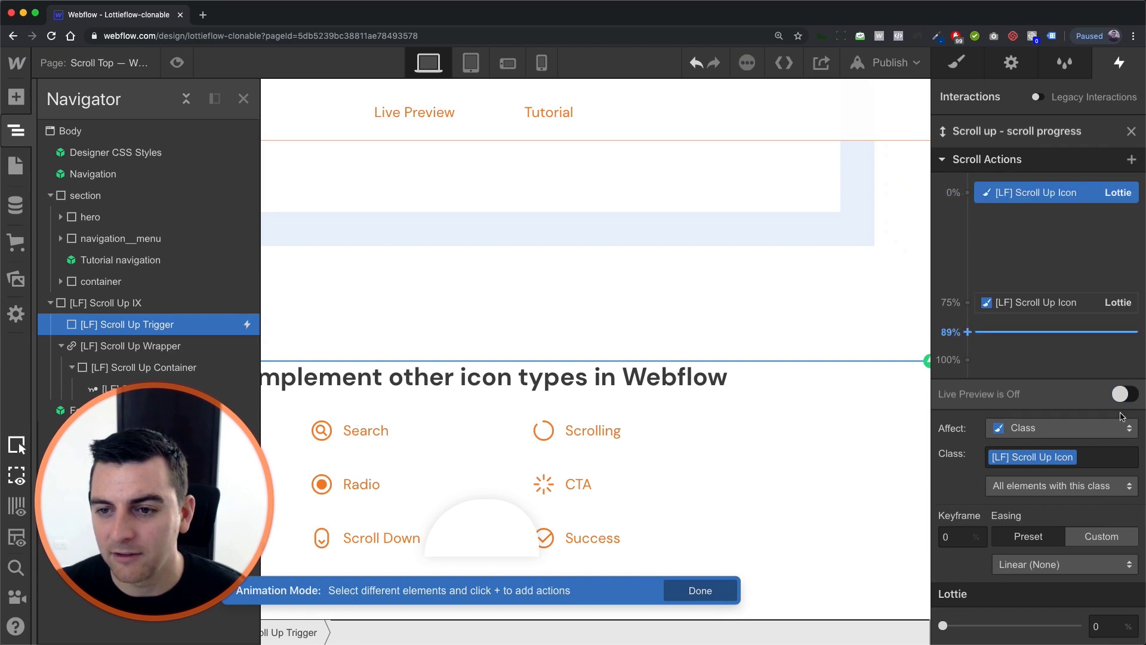
Test scrolling with Live Preview on, return the first icon keyframe to 20%, and close the timeline
{"action": "left_click", "coordinate": [1121, 393]}
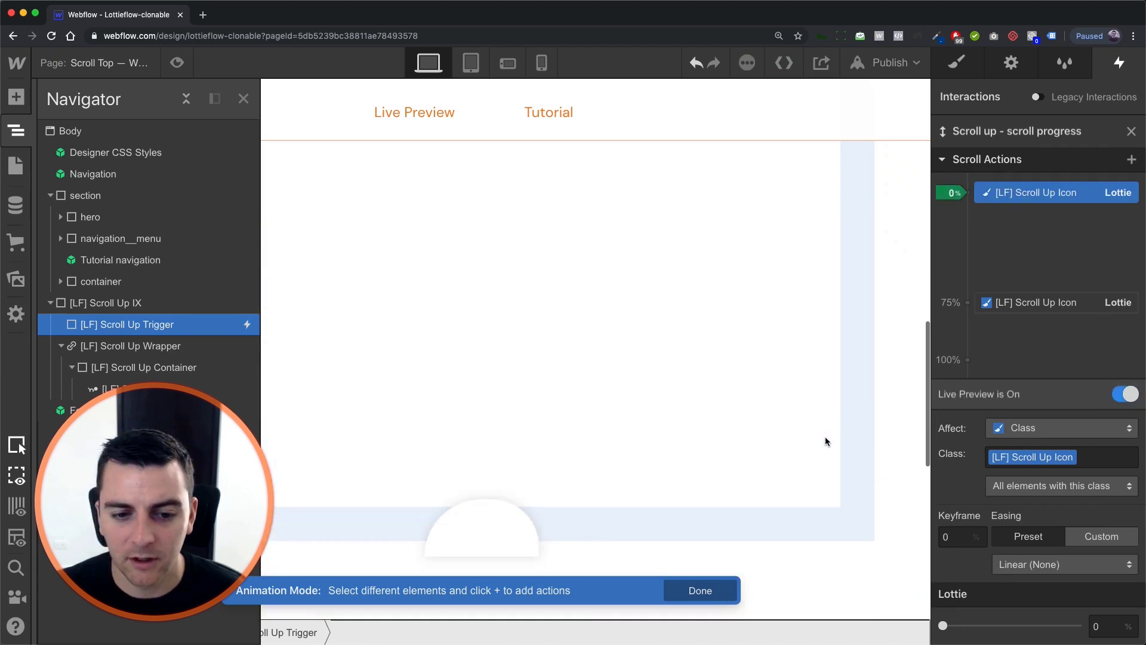
{"action": "scroll", "coordinate": [825, 441], "scroll_direction": "down", "scroll_amount": 5}
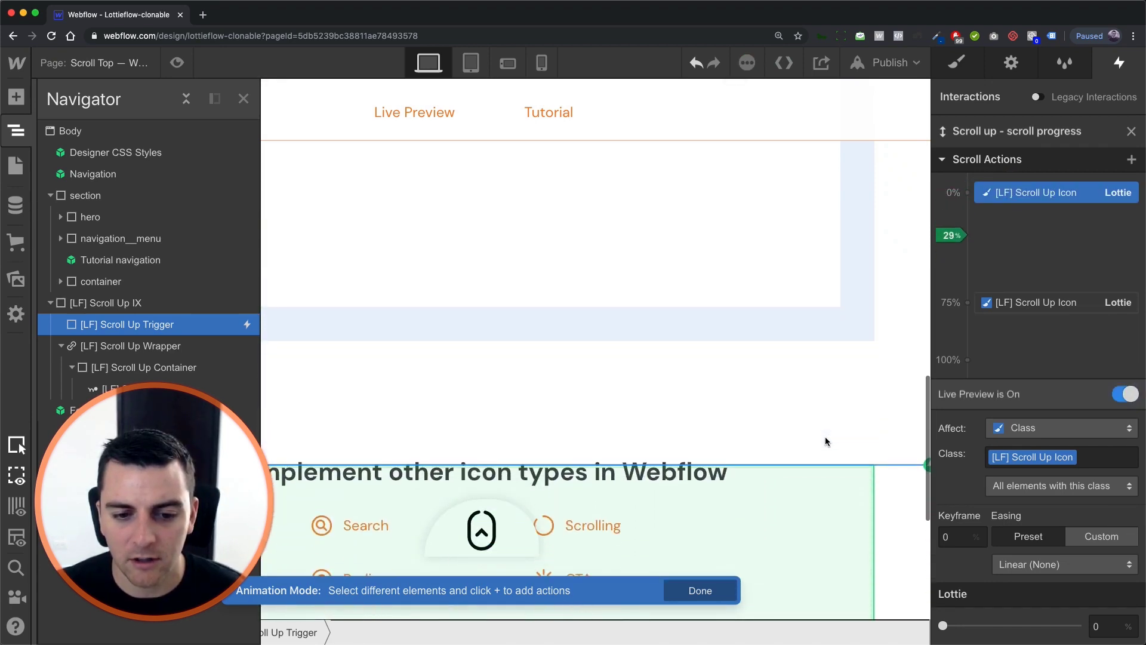
{"action": "scroll", "coordinate": [825, 441], "scroll_direction": "down", "scroll_amount": 3}
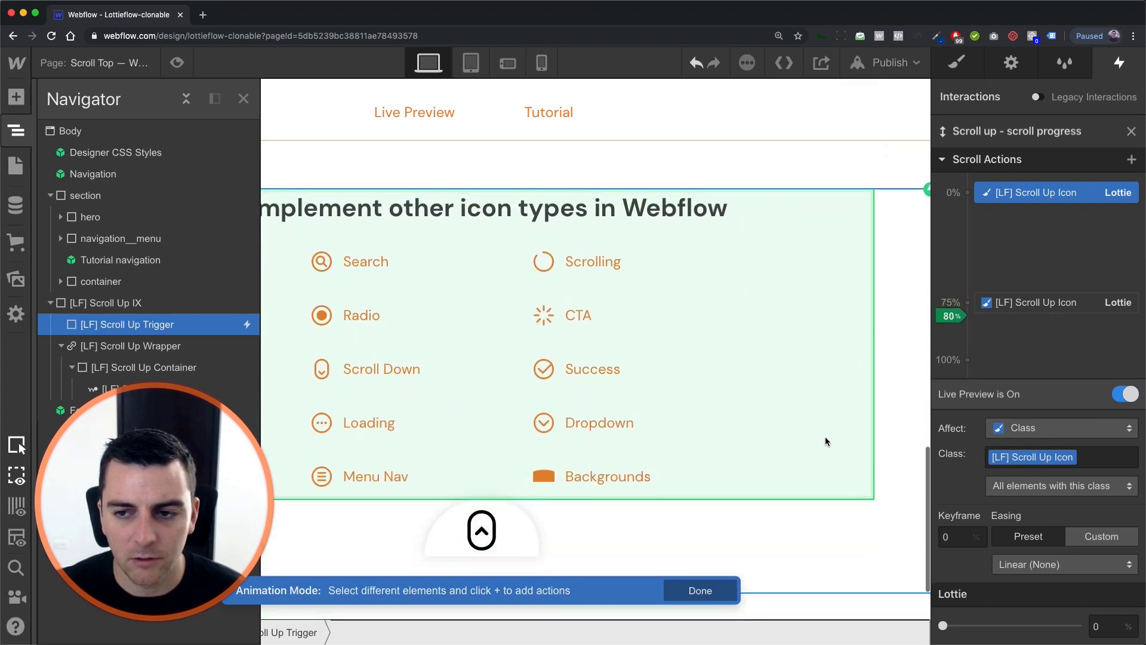
{"action": "scroll", "coordinate": [825, 441], "scroll_direction": "up", "scroll_amount": 3}
{"action": "scroll", "coordinate": [825, 441], "scroll_direction": "up", "scroll_amount": 2}
{"action": "left_click_drag", "start_coordinate": [1039, 191], "coordinate": [1026, 219]}
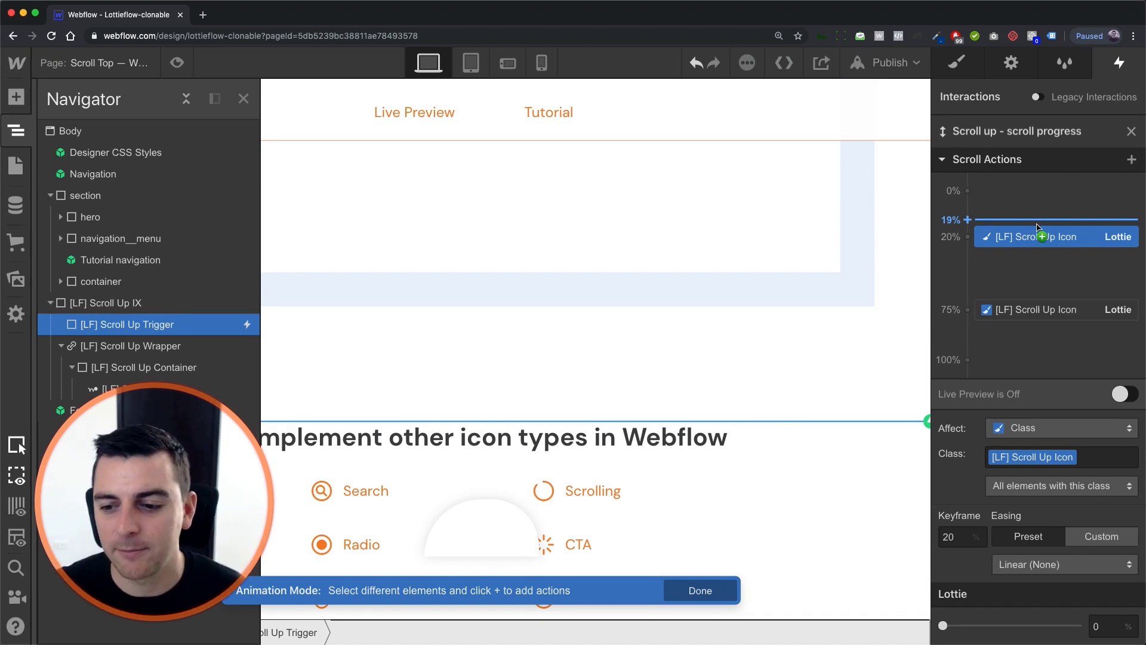
{"action": "left_click", "coordinate": [1131, 131]}
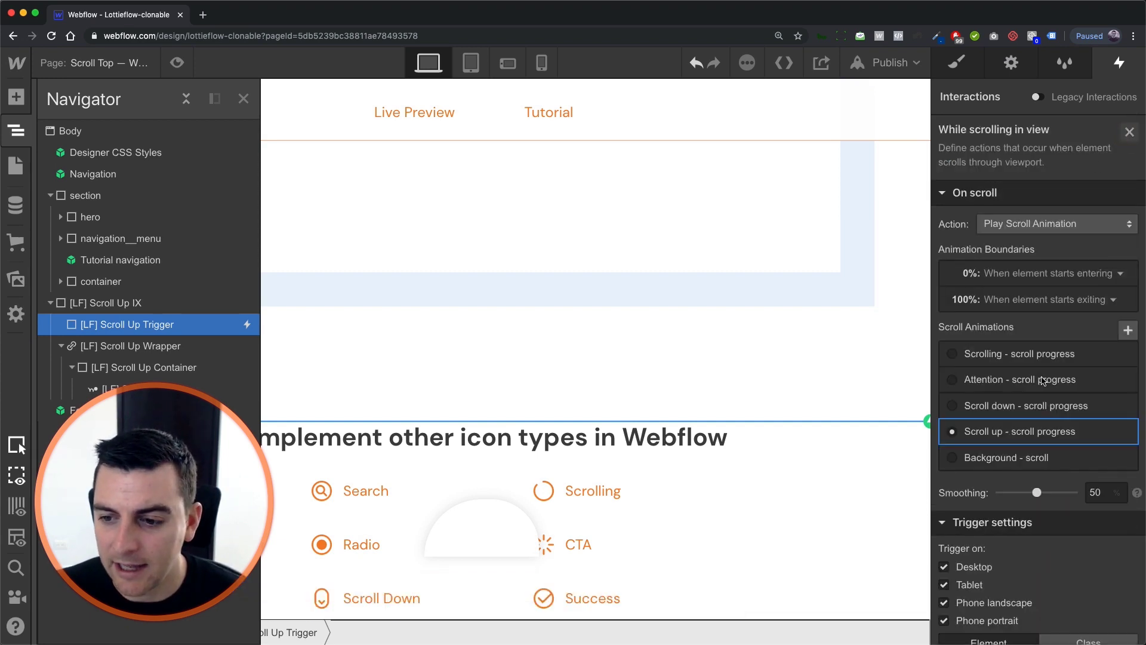
Reset the Scroll Up Wrapper's margin-bottom from 70 to 0 in the Style panel
{"action": "scroll", "coordinate": [1042, 380], "scroll_direction": "down", "scroll_amount": 2}
{"action": "scroll", "coordinate": [1043, 381], "scroll_direction": "up", "scroll_amount": 2}
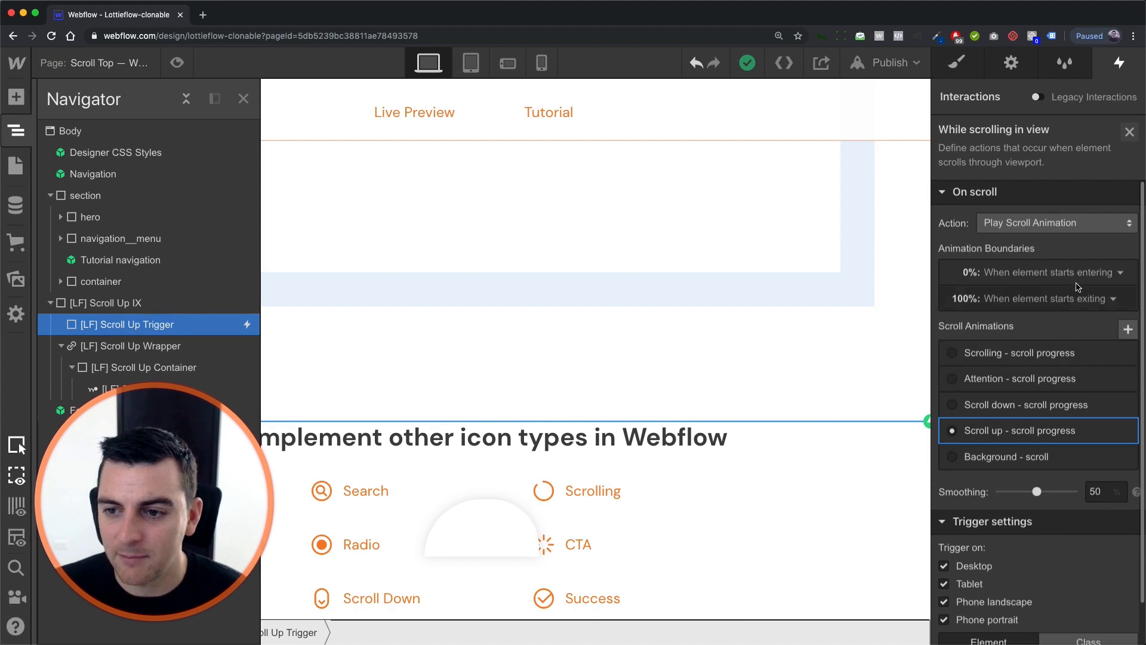
{"action": "left_click", "coordinate": [519, 522]}
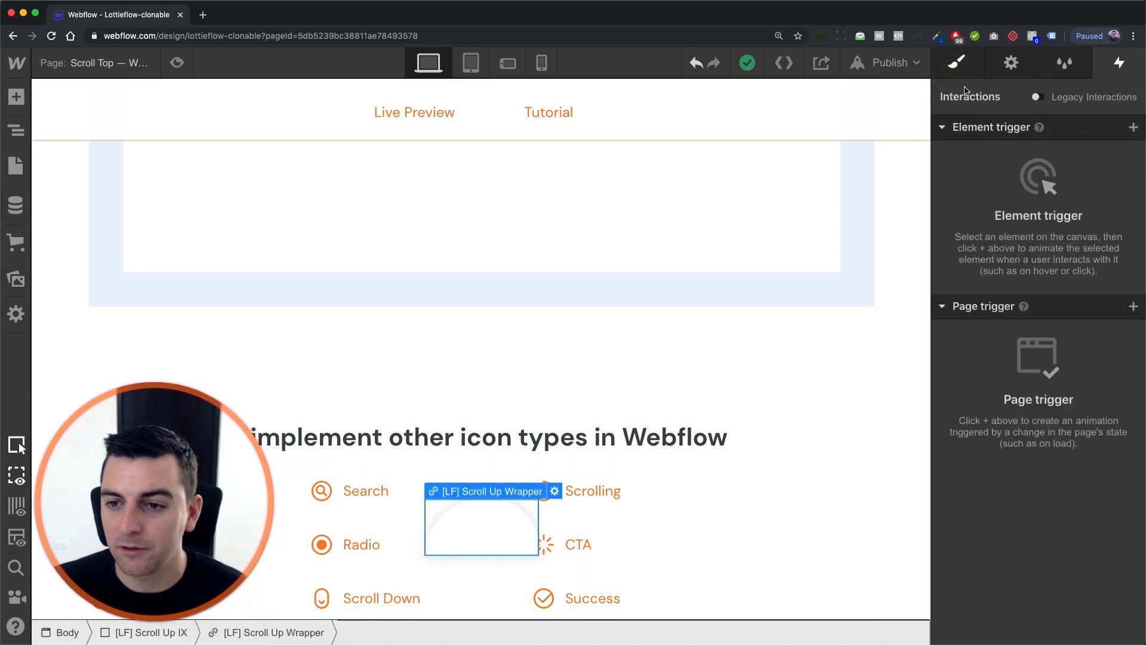
{"action": "left_click", "coordinate": [956, 65]}
{"action": "left_click", "coordinate": [1037, 376]}
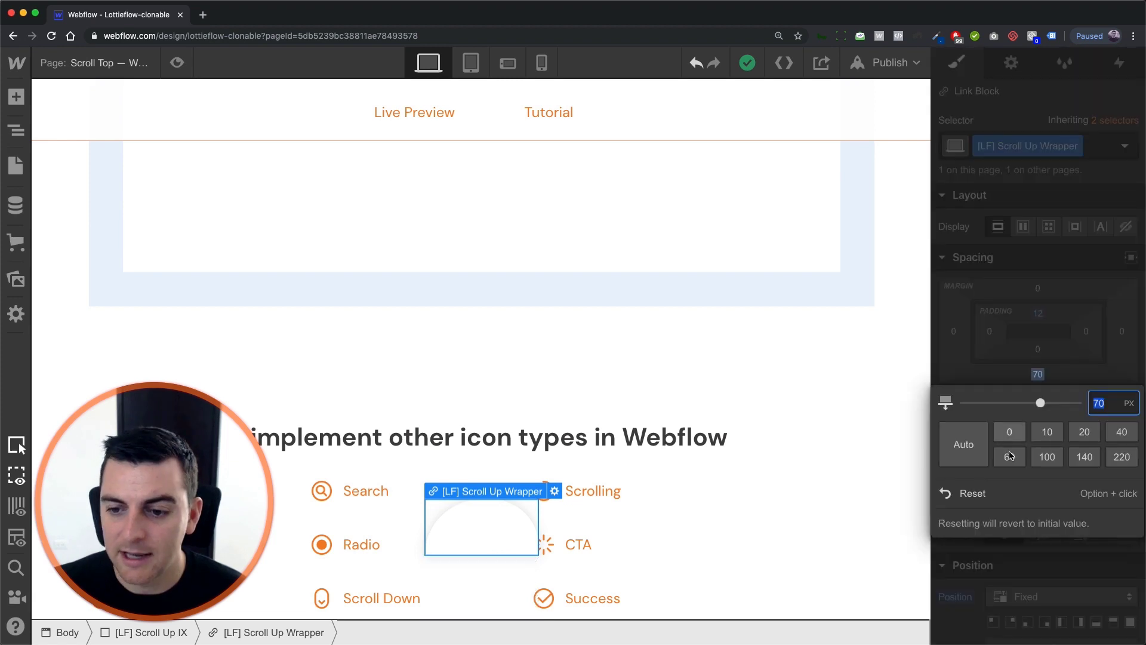
{"action": "left_click", "coordinate": [976, 494]}
{"action": "scroll", "coordinate": [809, 471], "scroll_direction": "up", "scroll_amount": 15}
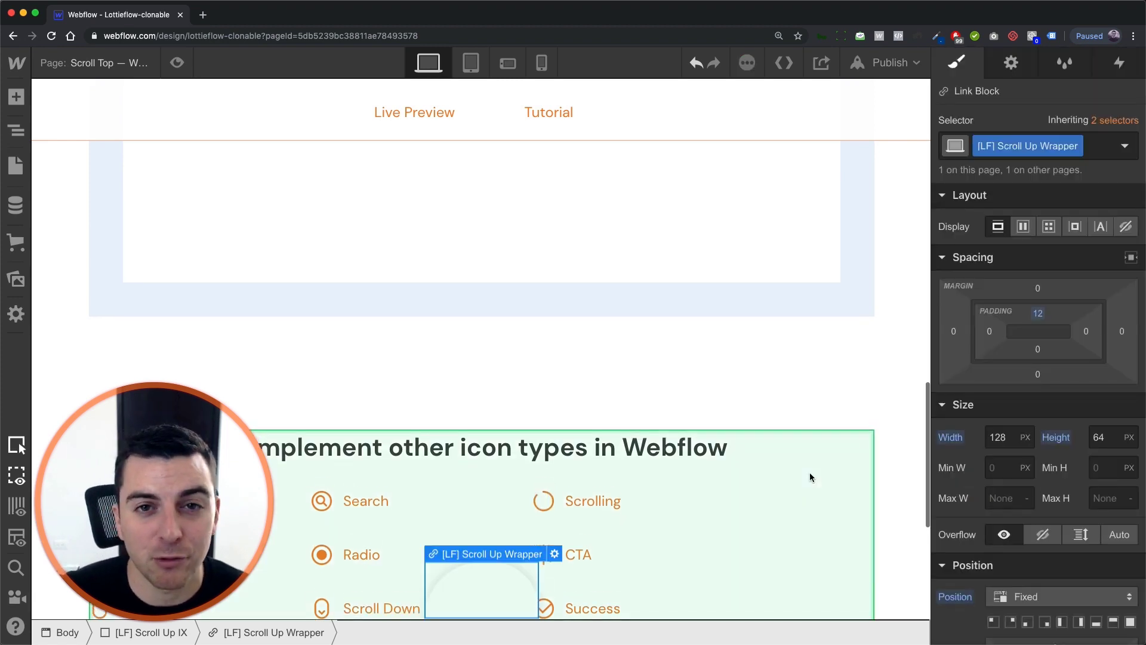